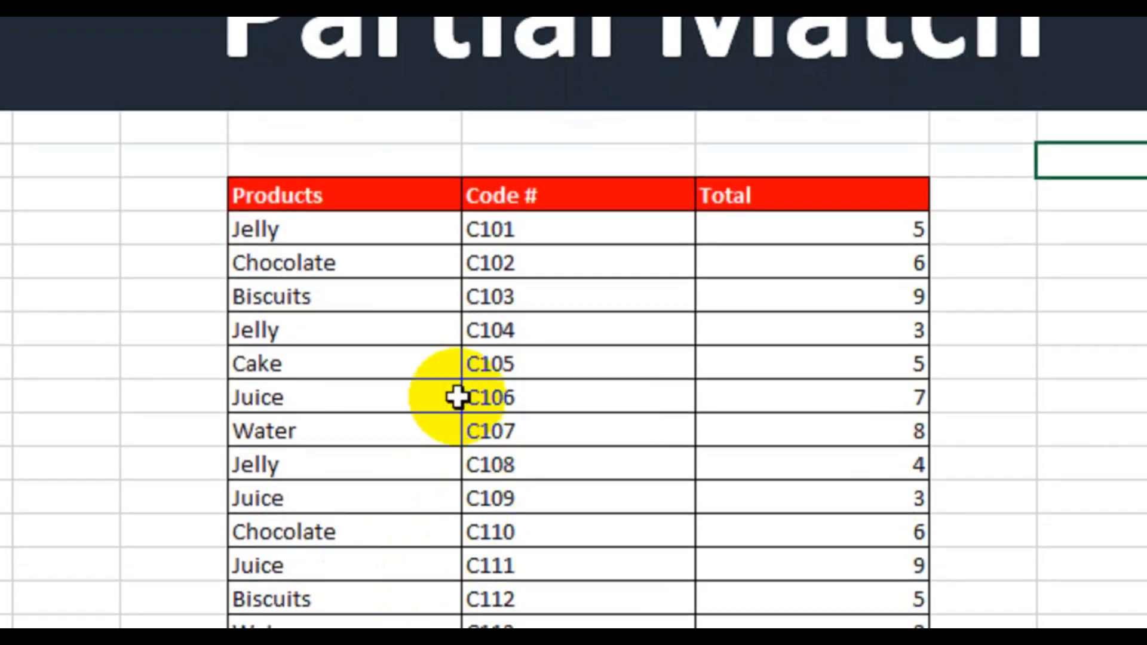
Step: Look over the Products, Code # and Total columns of the product table
left_click_drag(335, 199, 322, 644)
left_click_drag(321, 537, 323, 547)
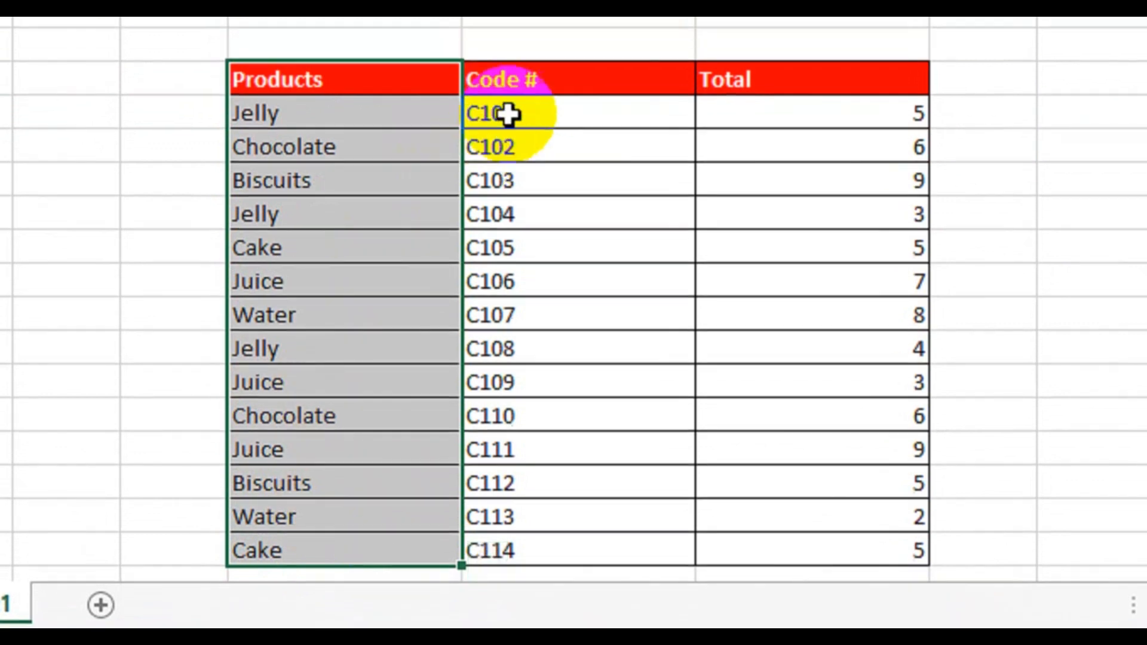
left_click_drag(510, 90, 571, 222)
left_click_drag(571, 263, 622, 428)
left_click_drag(773, 124, 776, 398)
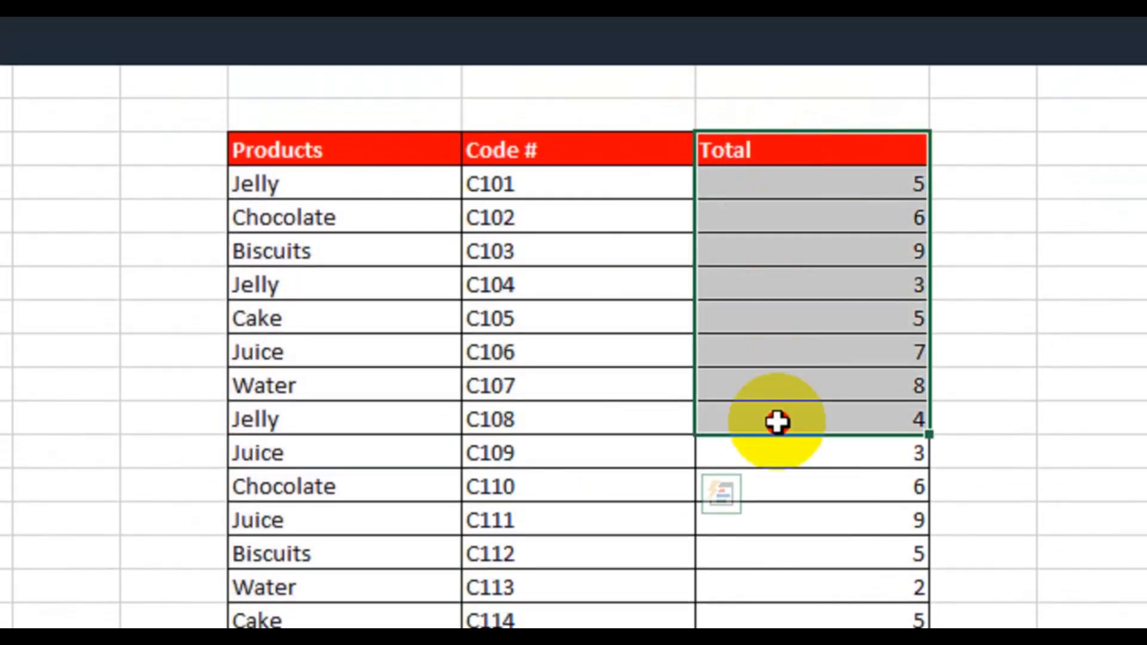
left_click(197, 217)
left_click(307, 108)
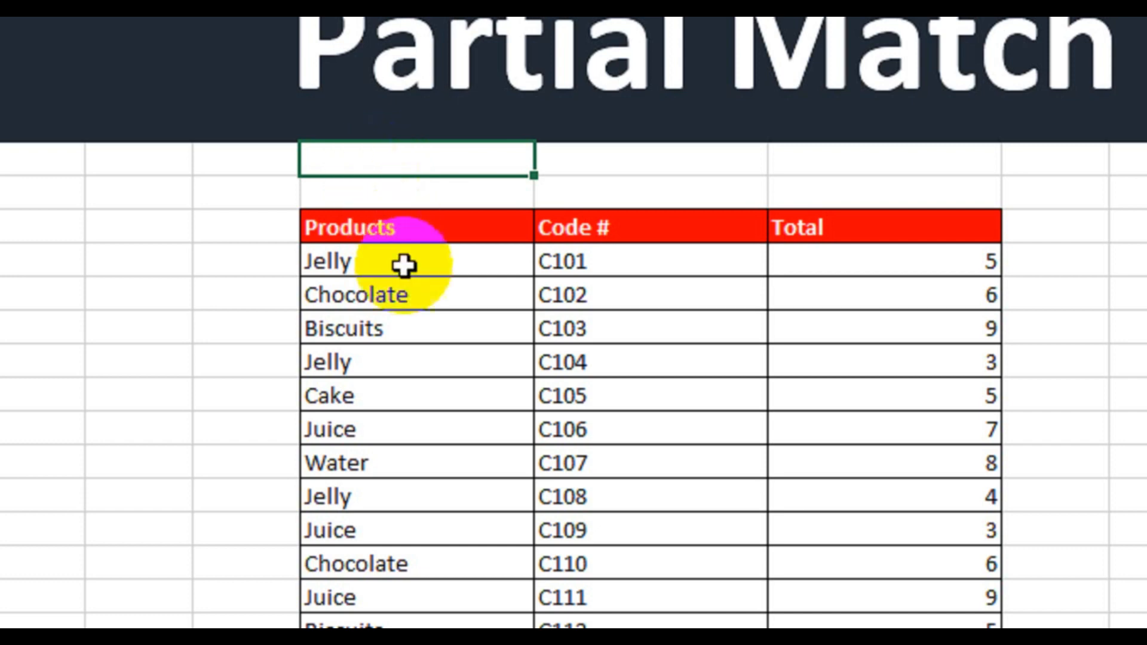
left_click(402, 333)
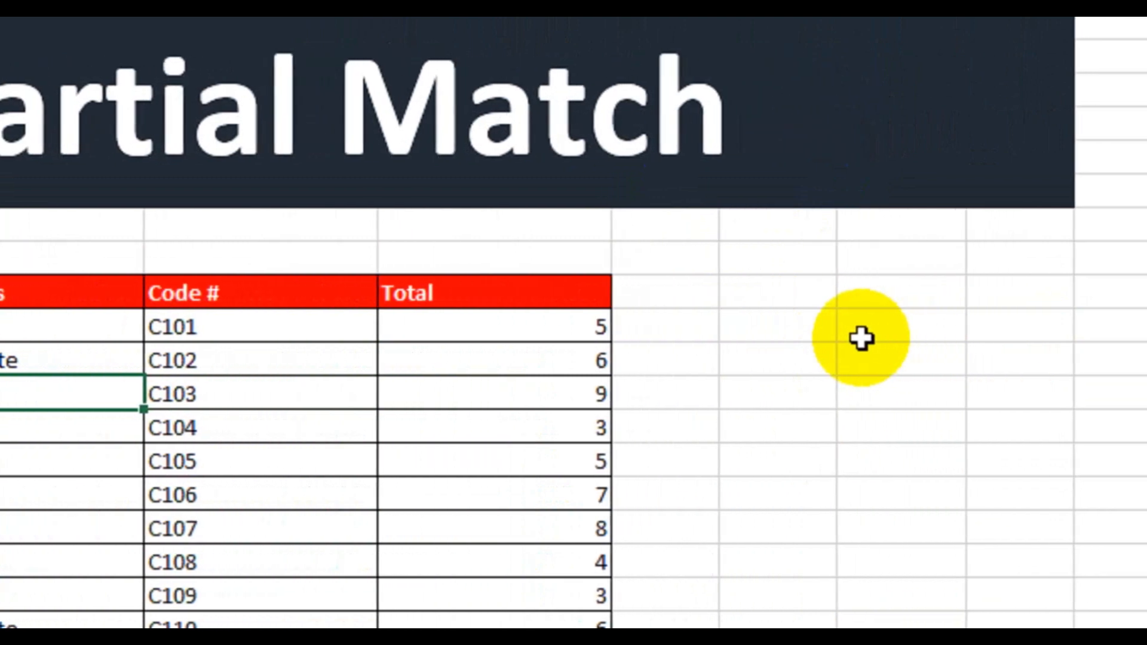
Step: Enter the labels "Asterisk (*)" and "Qustion Mark(?)" in column I beside the table's first two data rows
left_click(826, 325)
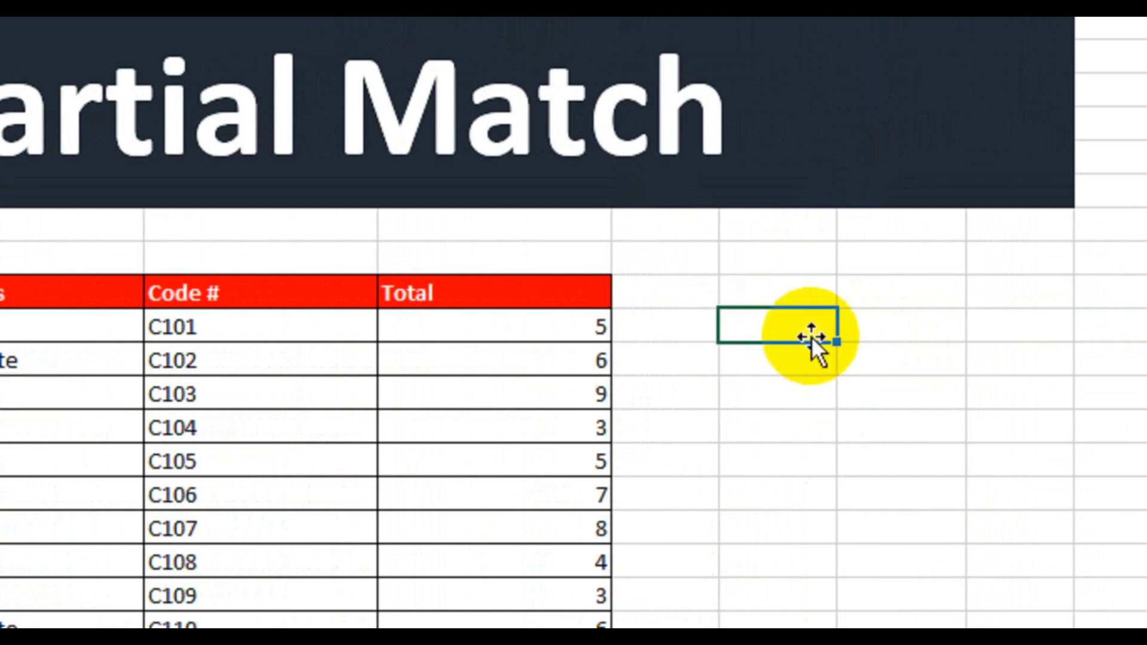
type("Asterisk")
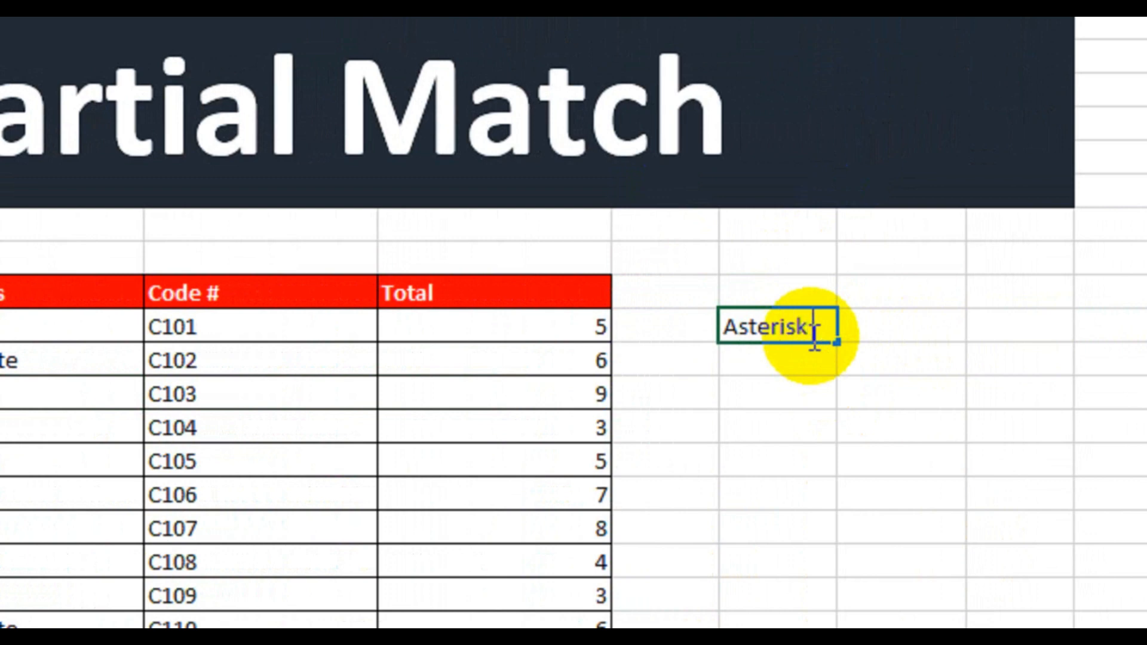
type(" (*")
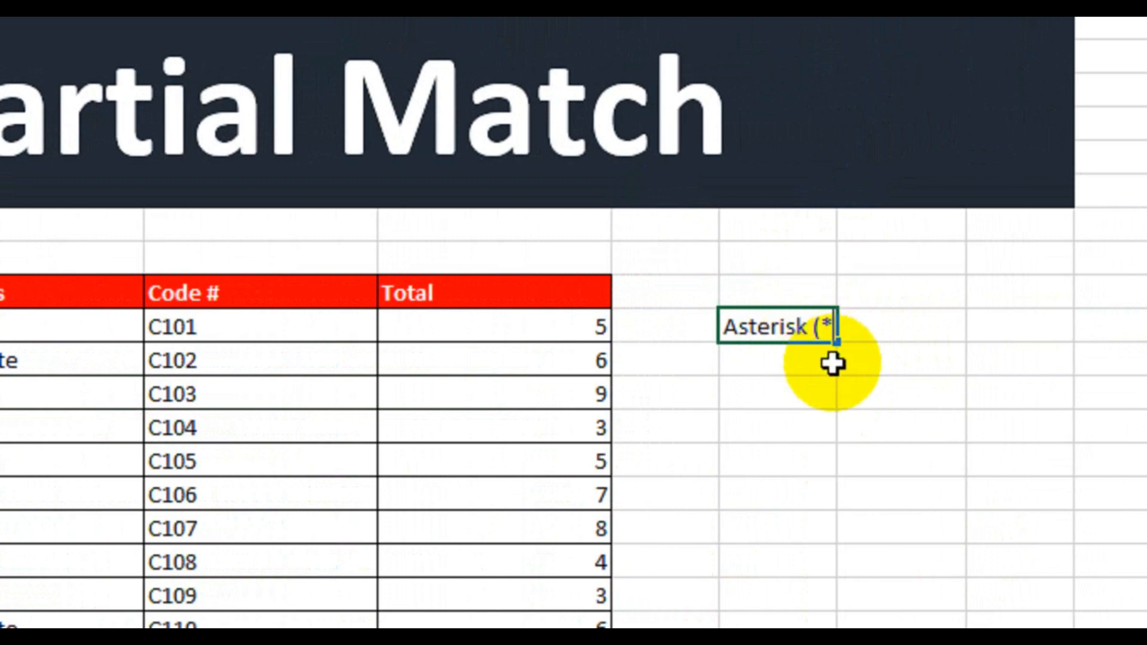
type(")")
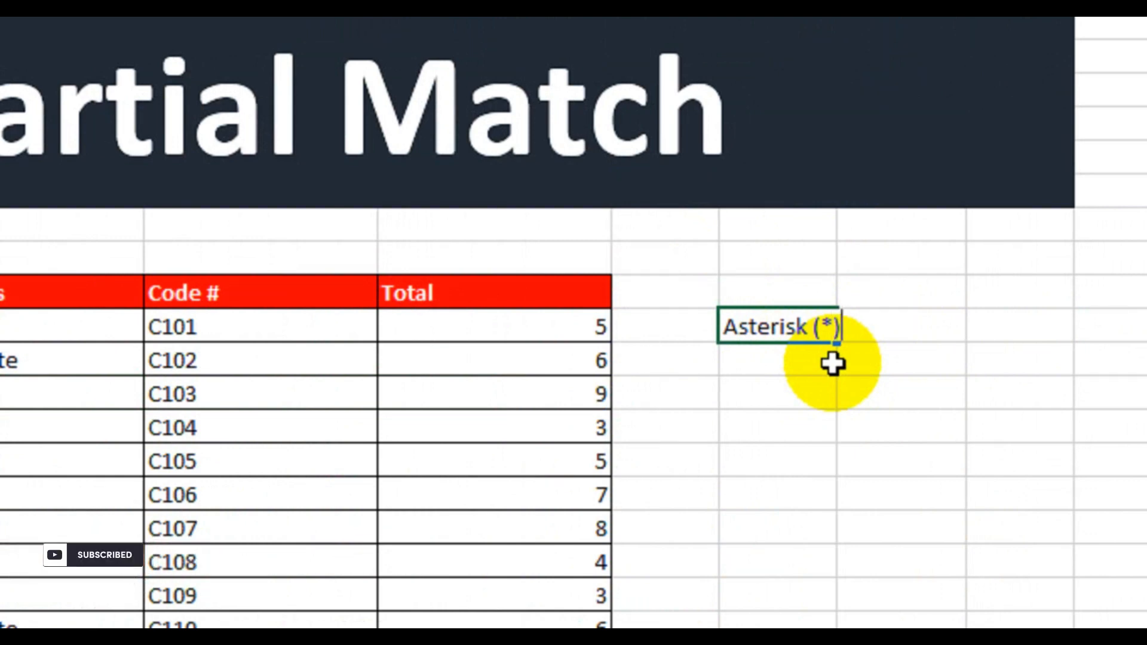
key("Return")
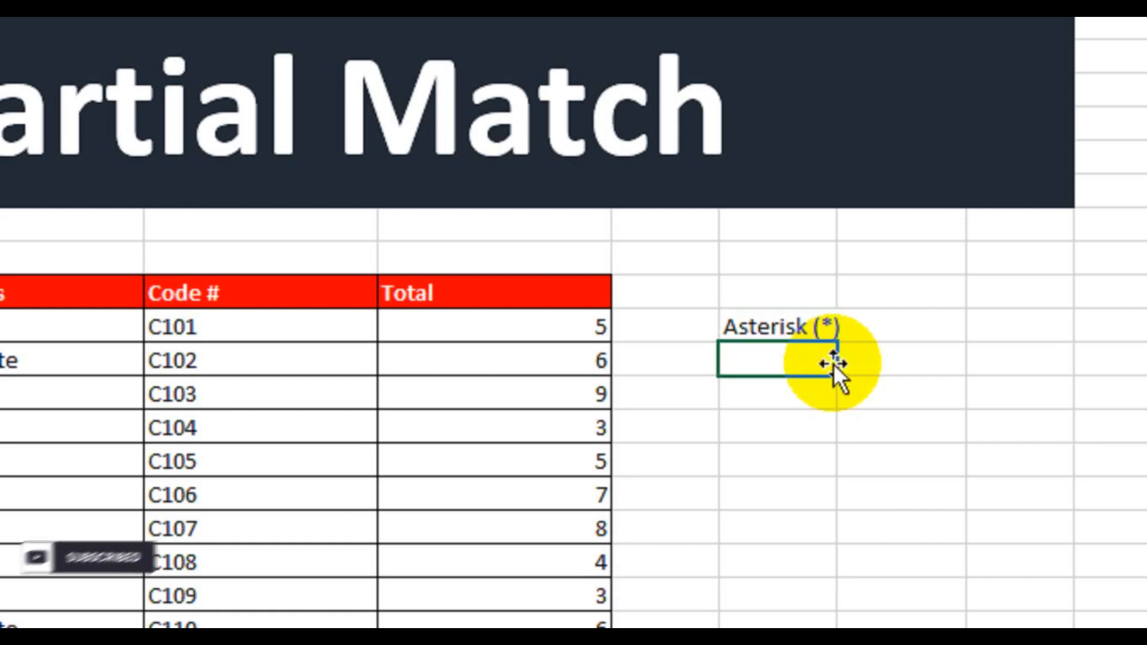
type("Qu")
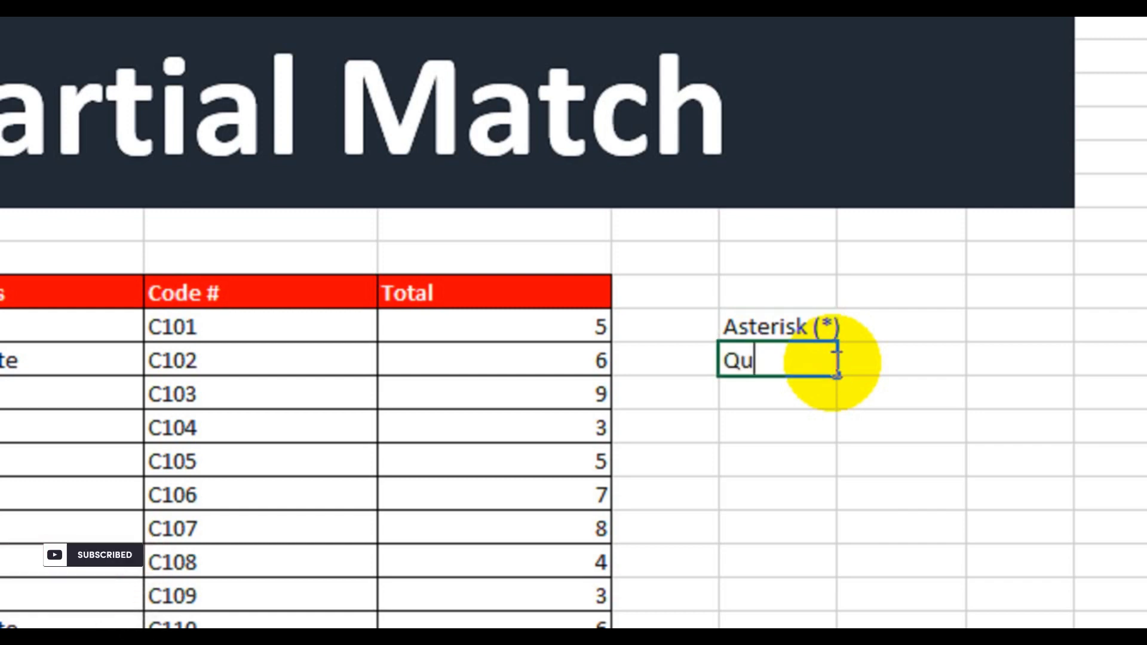
type("stion Ma")
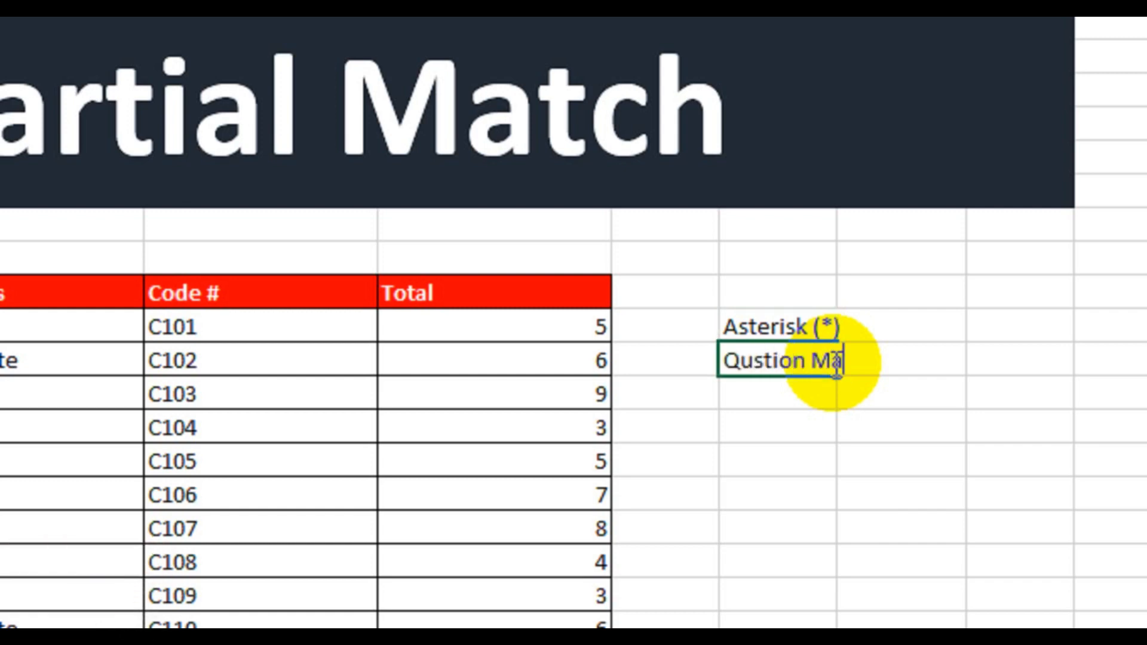
type("rk(?)")
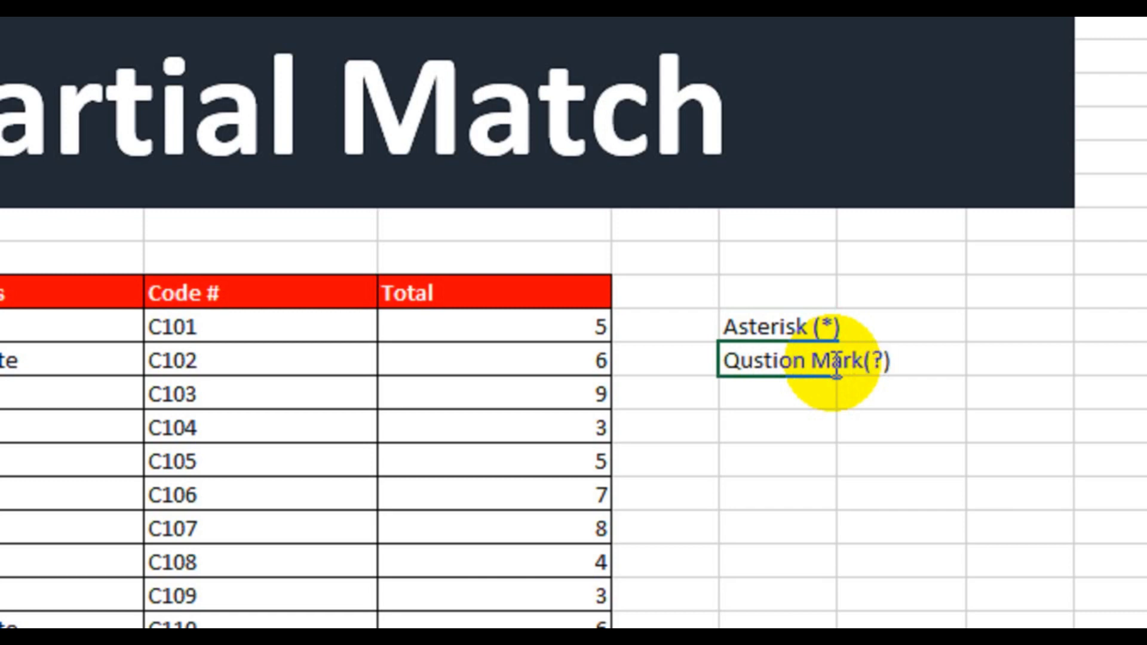
key("Return")
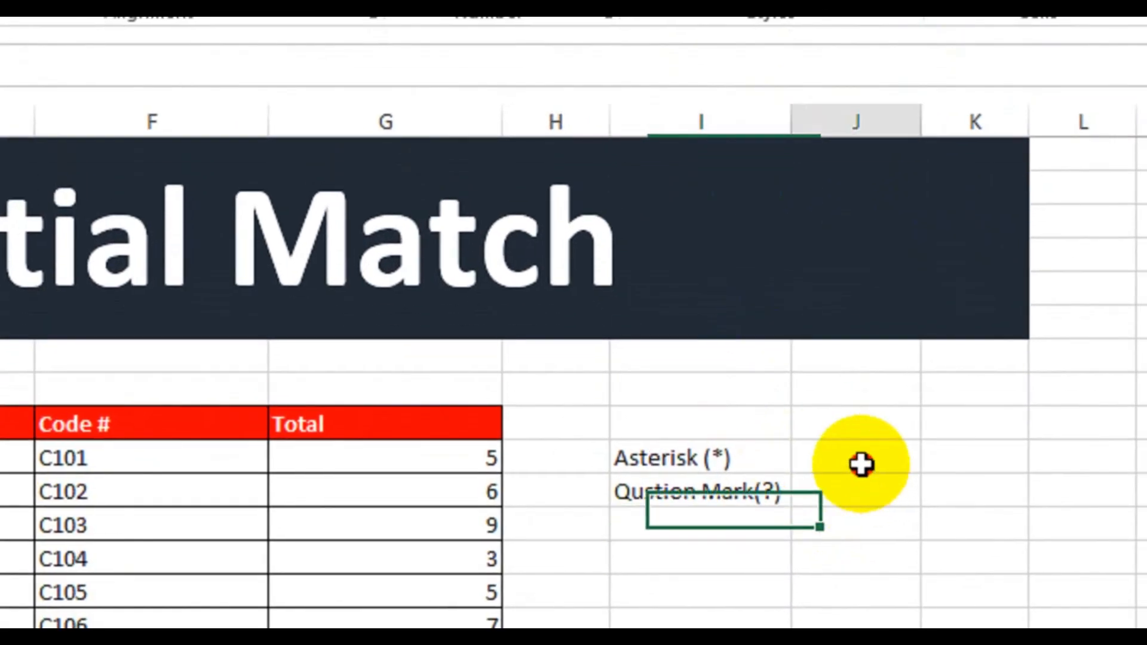
Step: Add the descriptions "One or more characters" and "Any Character" beside the two labels and widen column J to fit
left_click(862, 497)
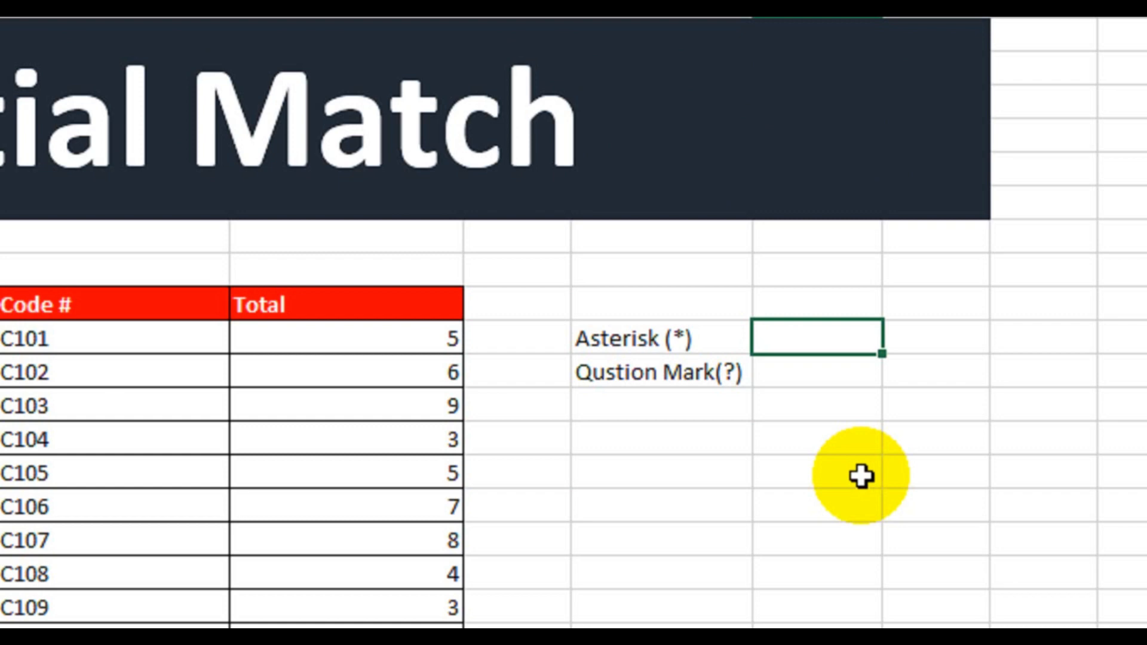
type("One o")
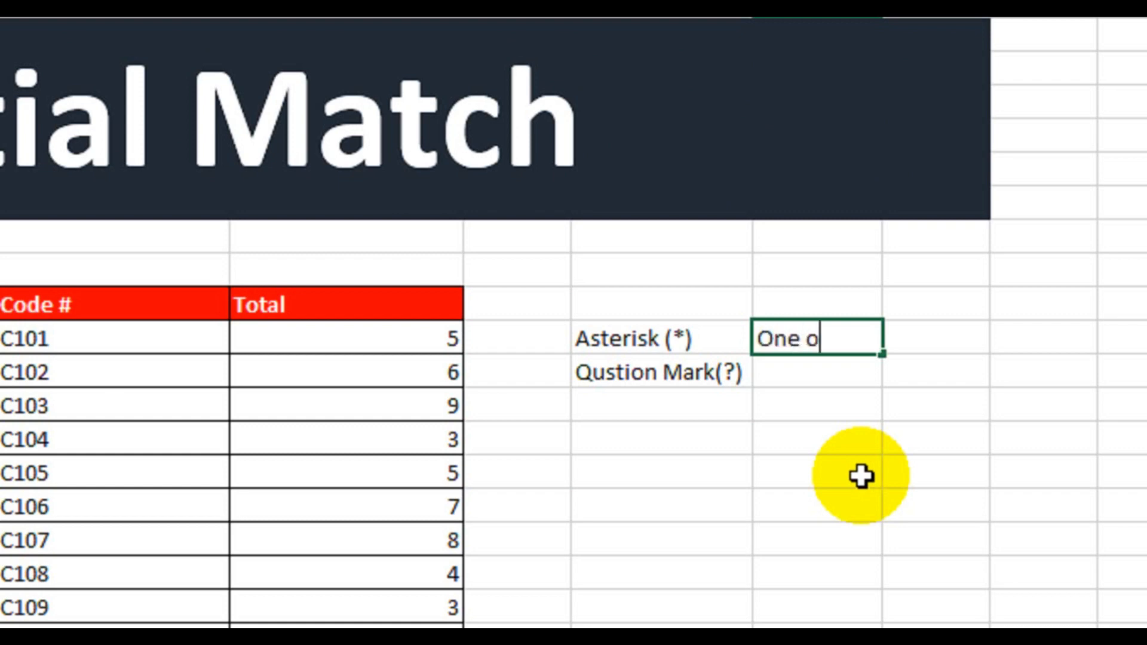
type("r more c")
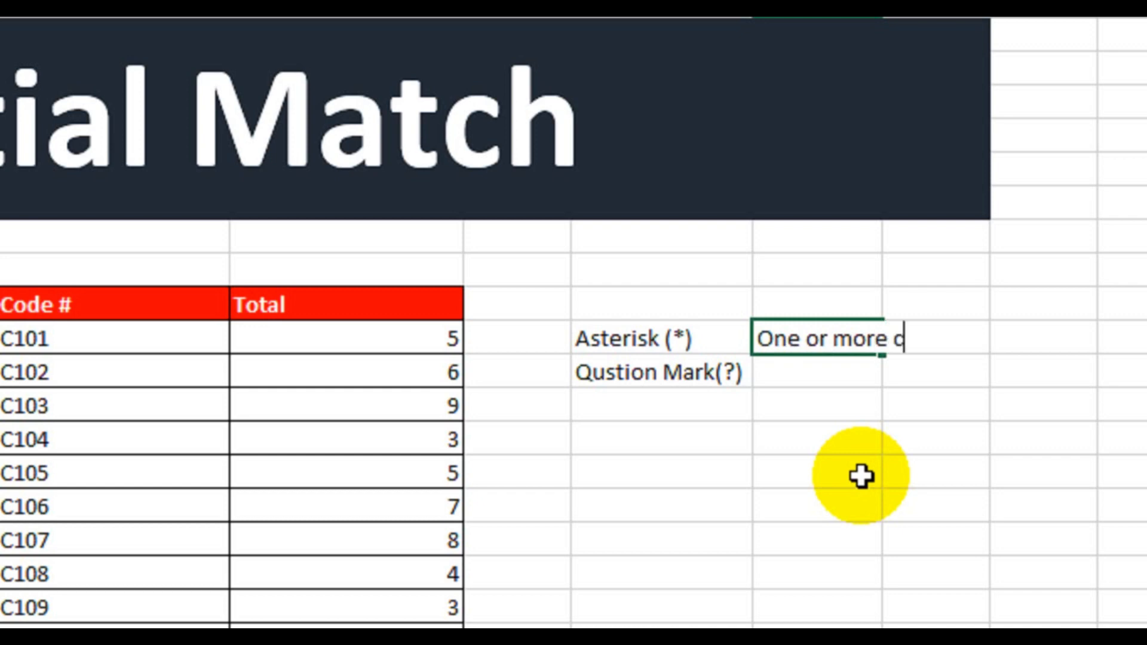
type("haract")
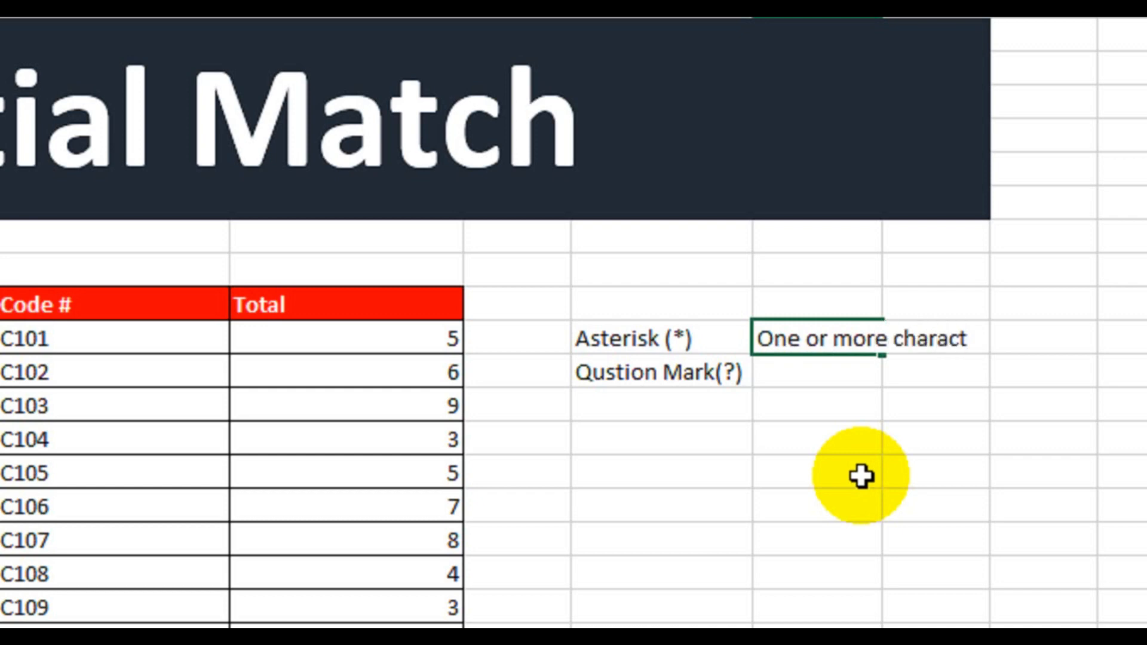
type("ers")
key("Return")
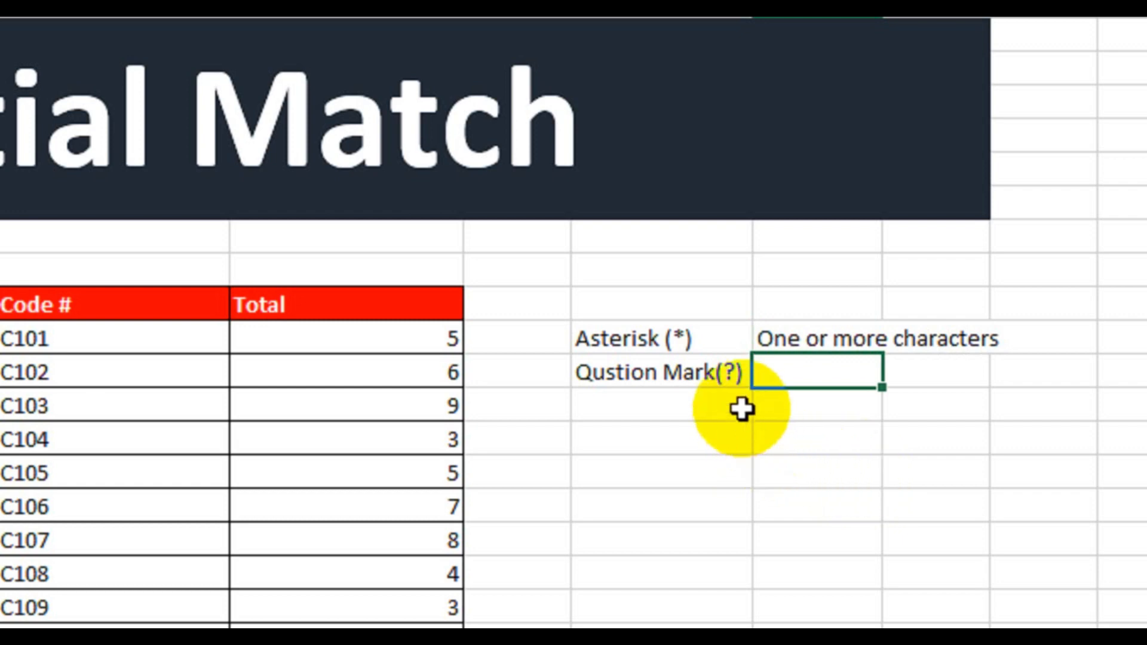
type("Any Cha")
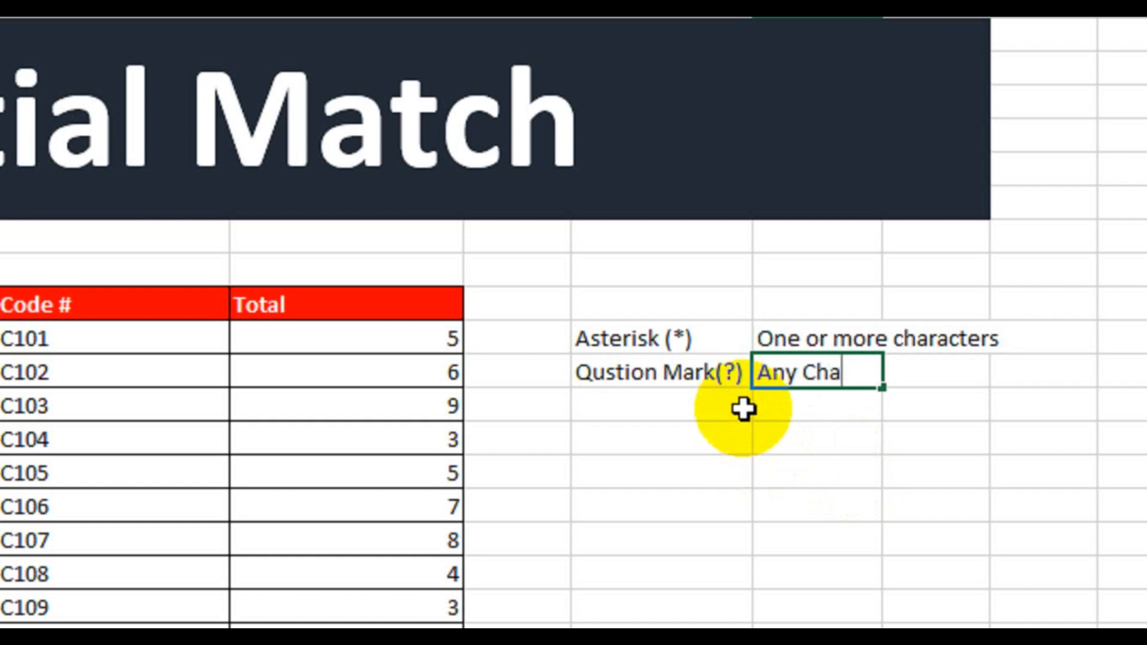
type("racter")
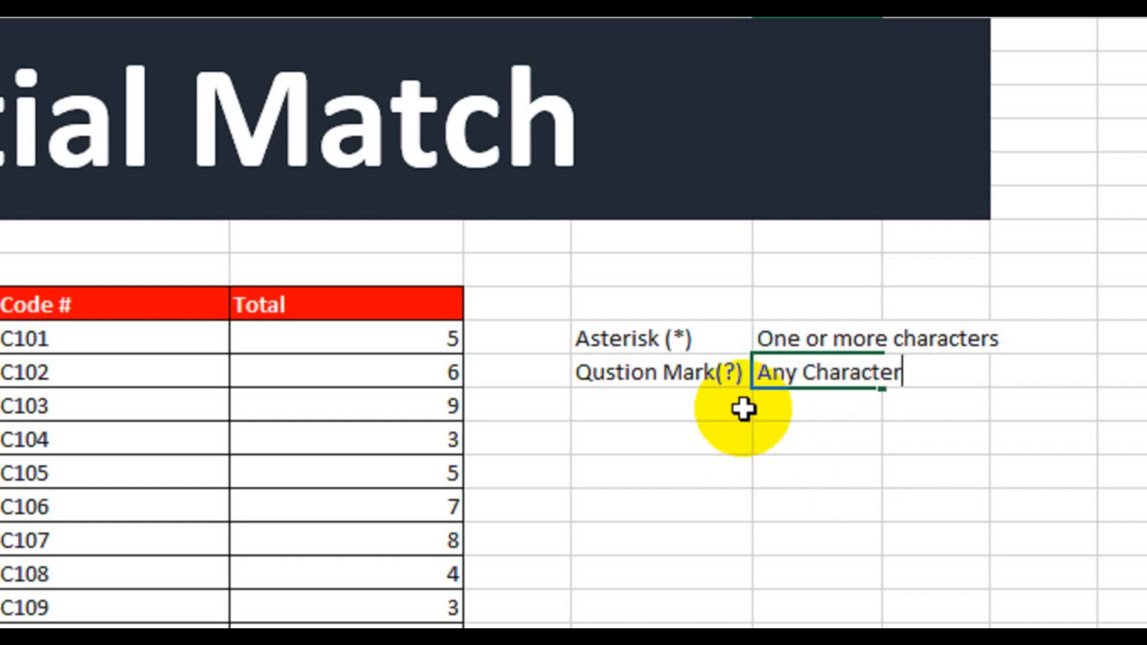
key("Return")
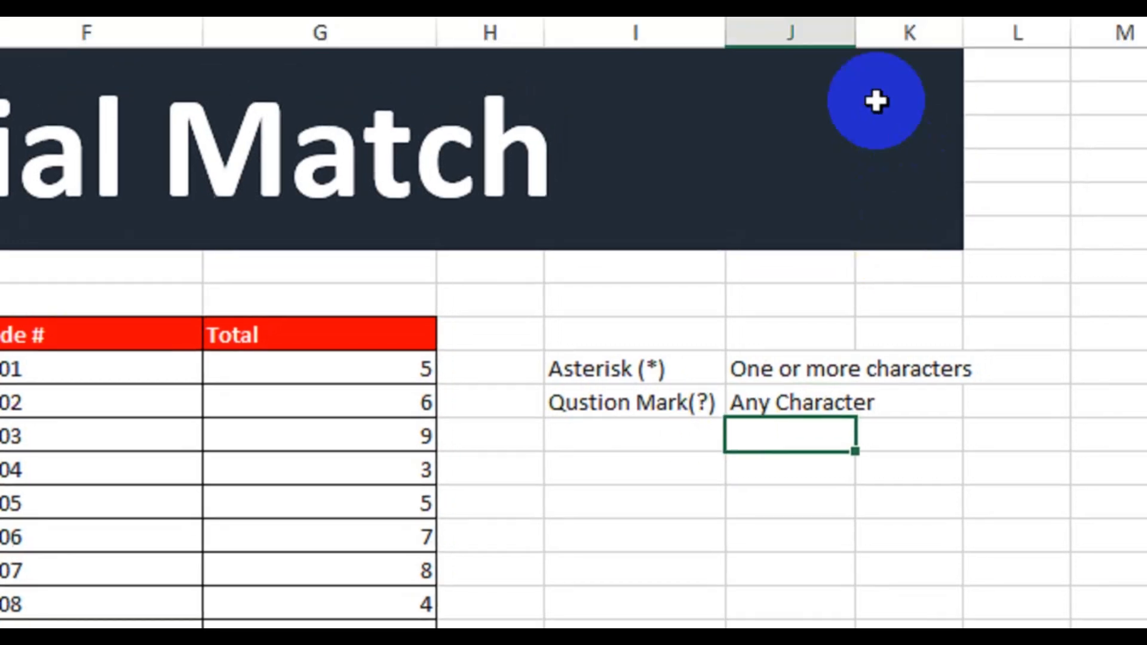
left_click_drag(876, 0, 1005, 0)
Step: Merge and center the columns I and J cells above the labels and enter the heading "Wildcard"
left_click_drag(643, 445, 799, 443)
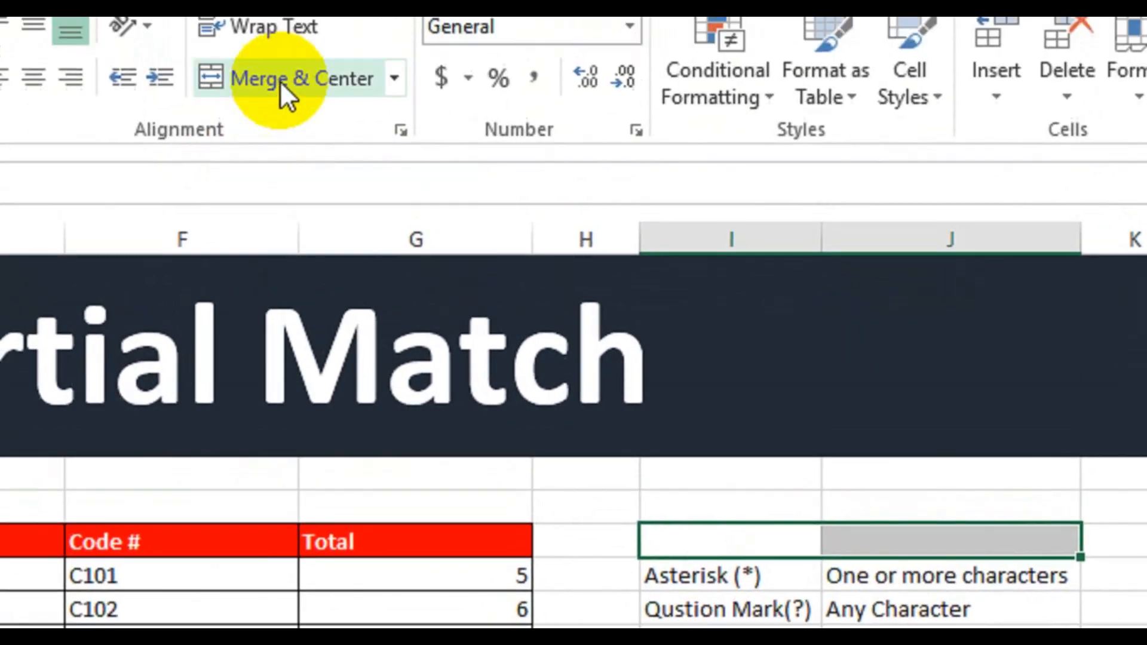
left_click(279, 81)
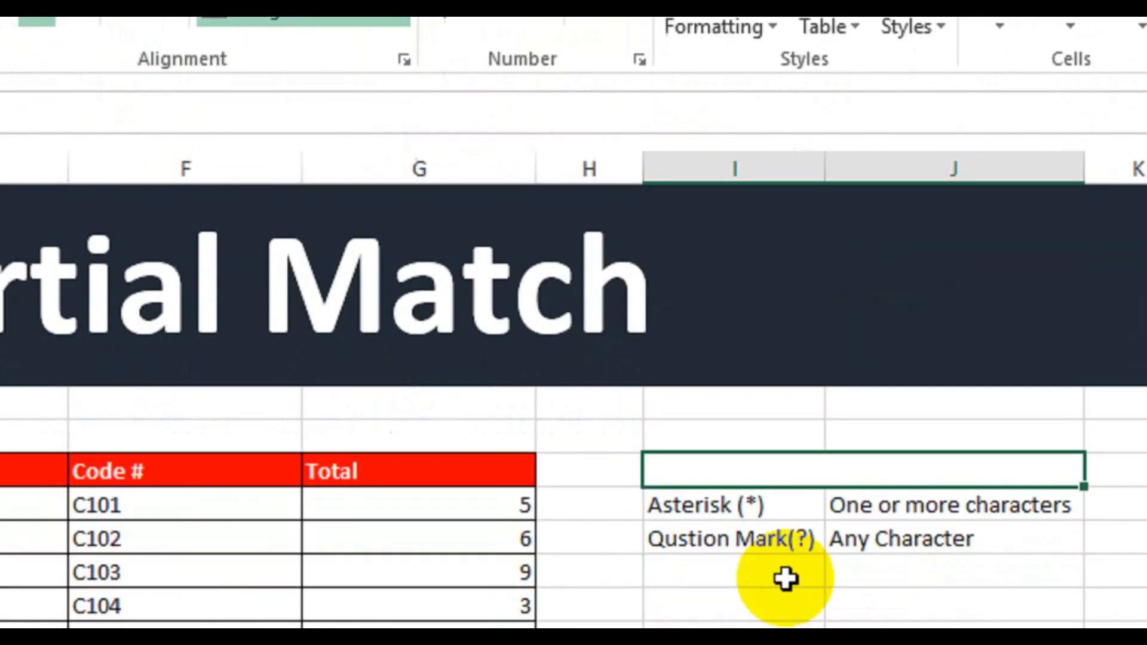
type("Wildcard")
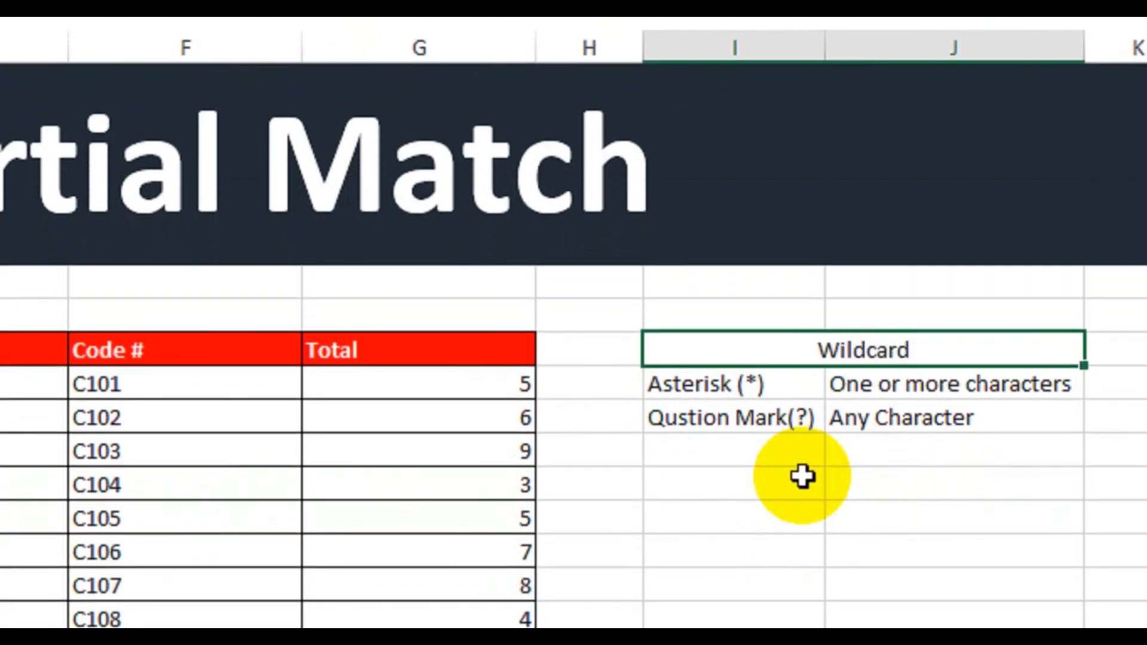
key("Return")
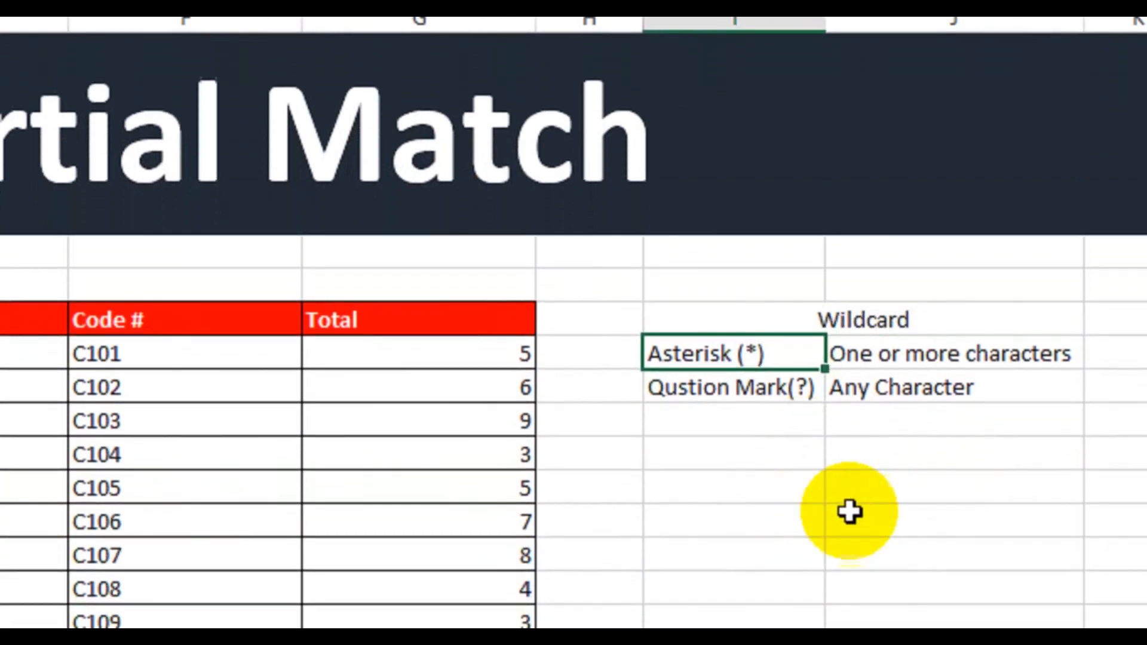
left_click(933, 515)
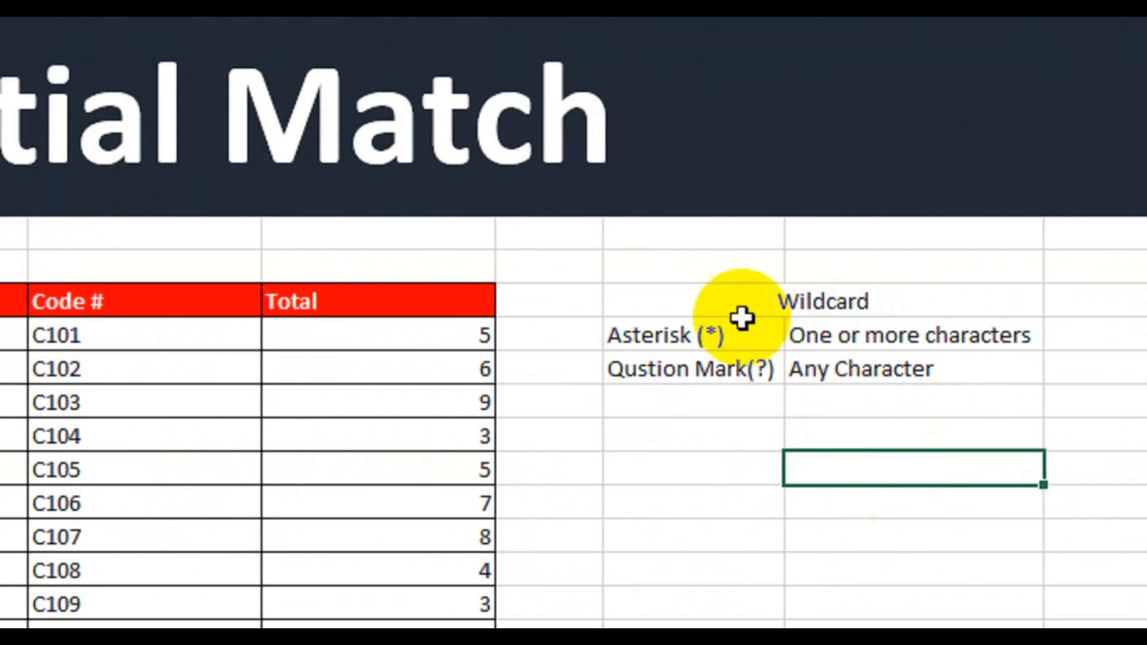
Step: Apply all borders to the Wildcard heading and the two rows below it
left_click_drag(783, 357, 896, 386)
left_click_drag(856, 338, 812, 371)
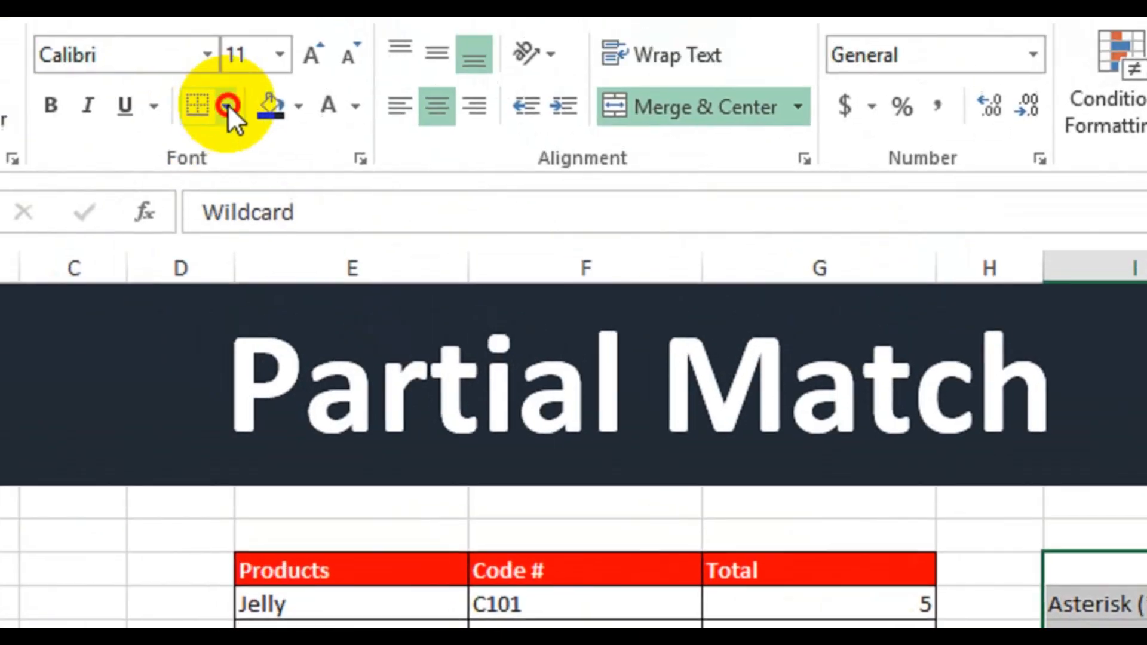
left_click(227, 111)
left_click(323, 415)
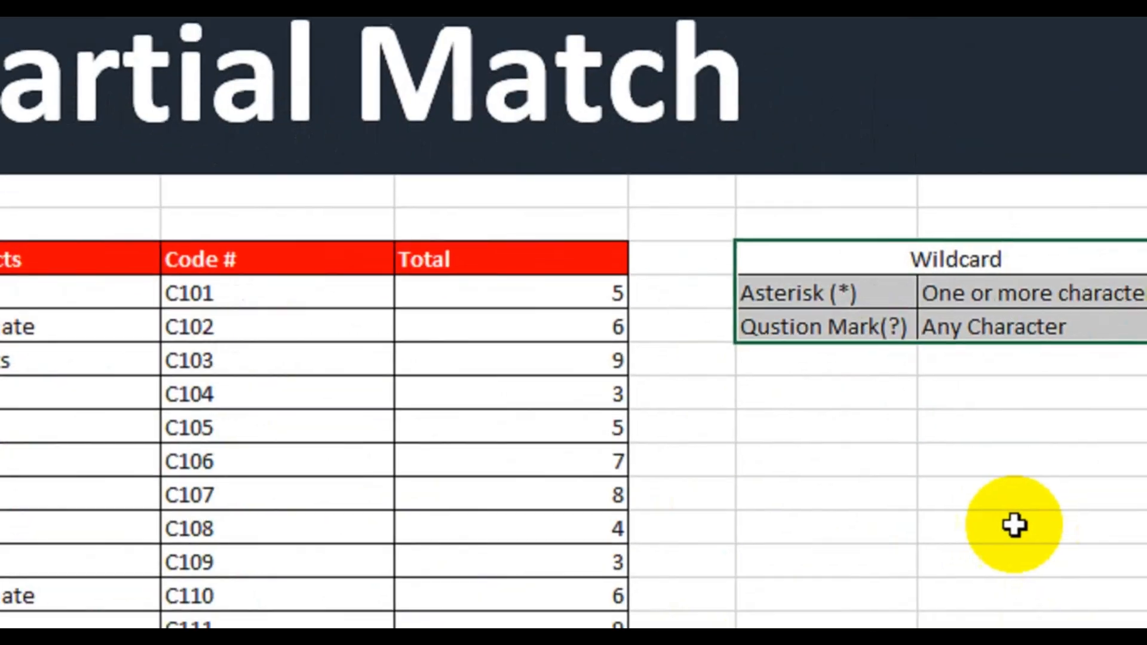
left_click(1014, 525)
left_click(822, 232)
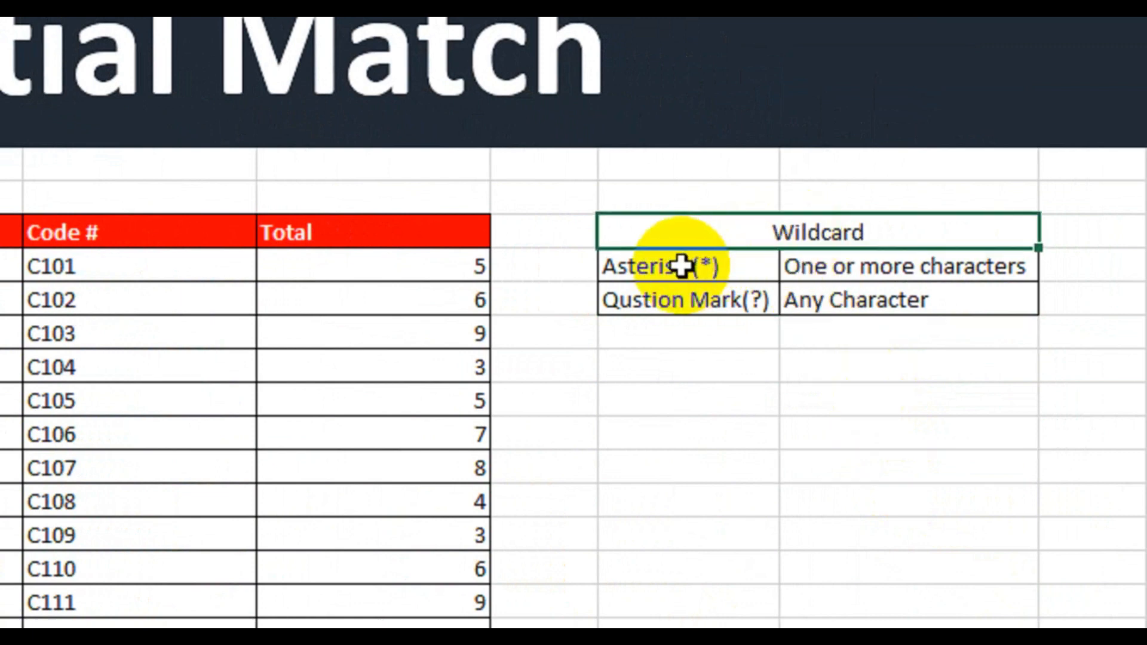
left_click_drag(717, 263, 831, 271)
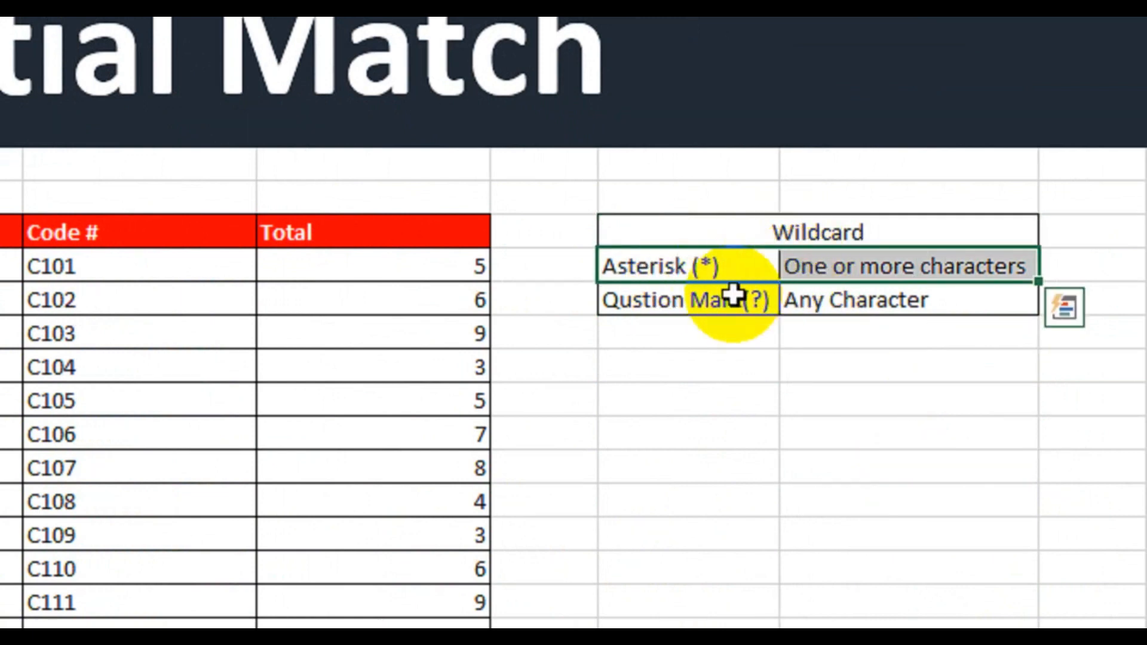
left_click(687, 303)
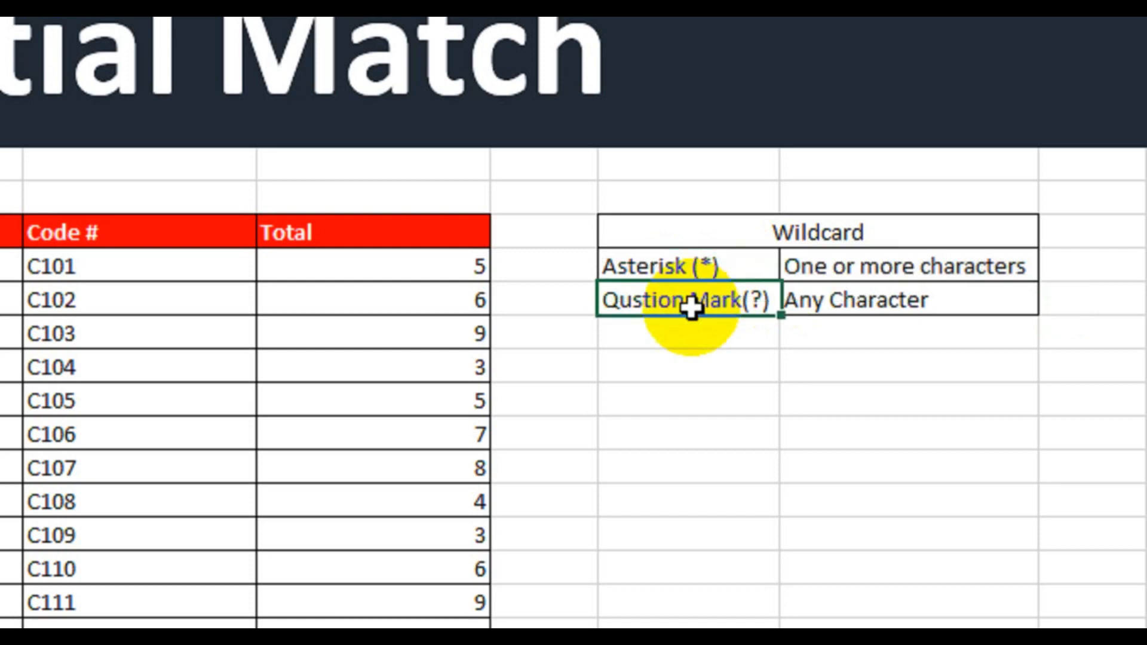
left_click(829, 307)
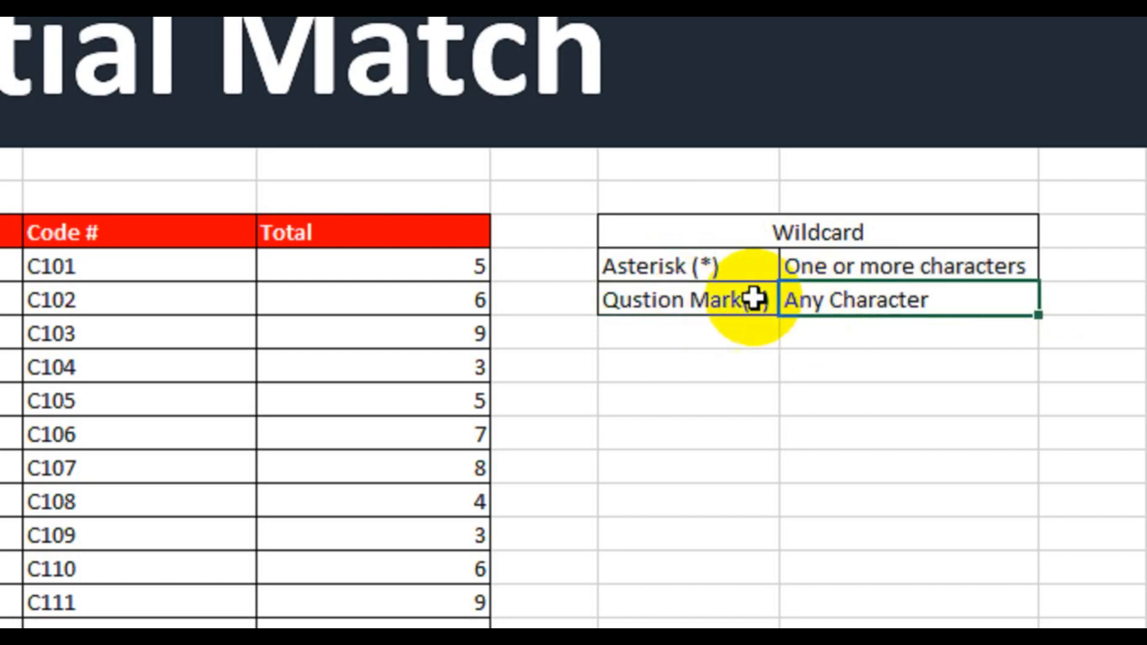
Step: Enter the headings "Product" in F7 and "Result" in G7 above the product table
left_click(333, 168)
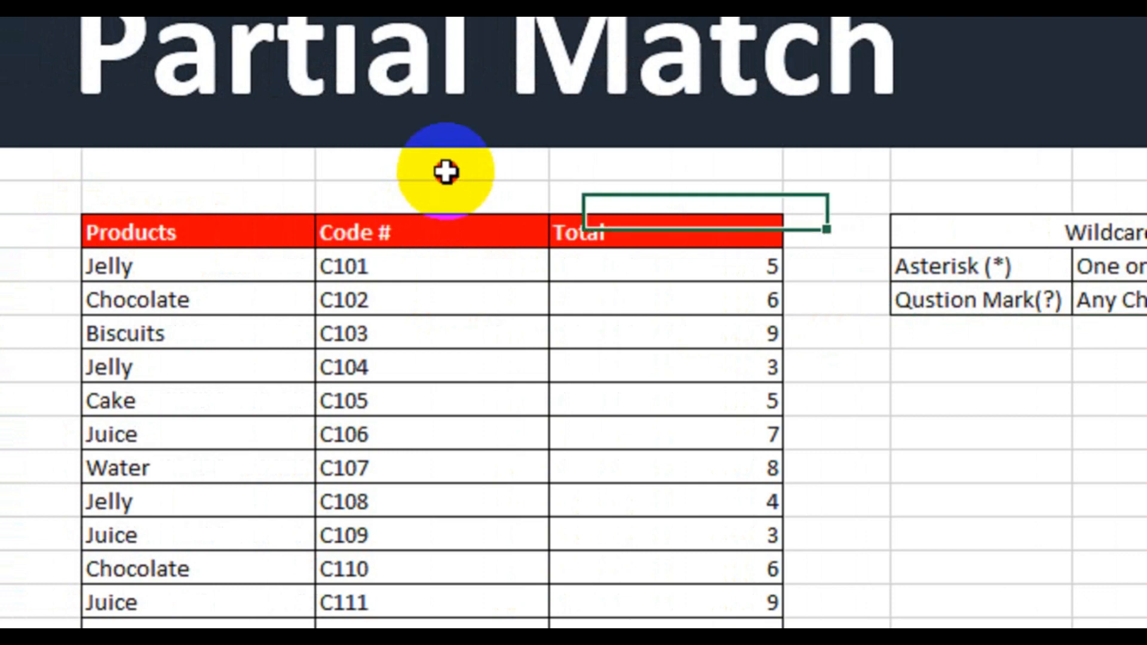
type("Pro")
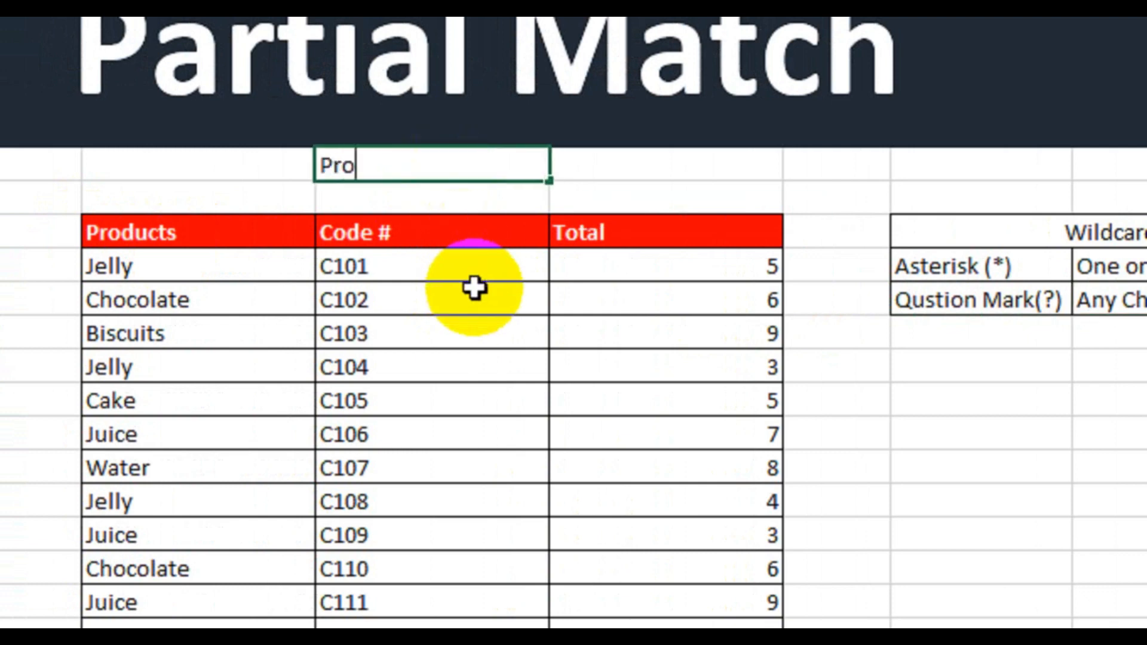
type("ducat")
key("BackSpace")
key("BackSpace")
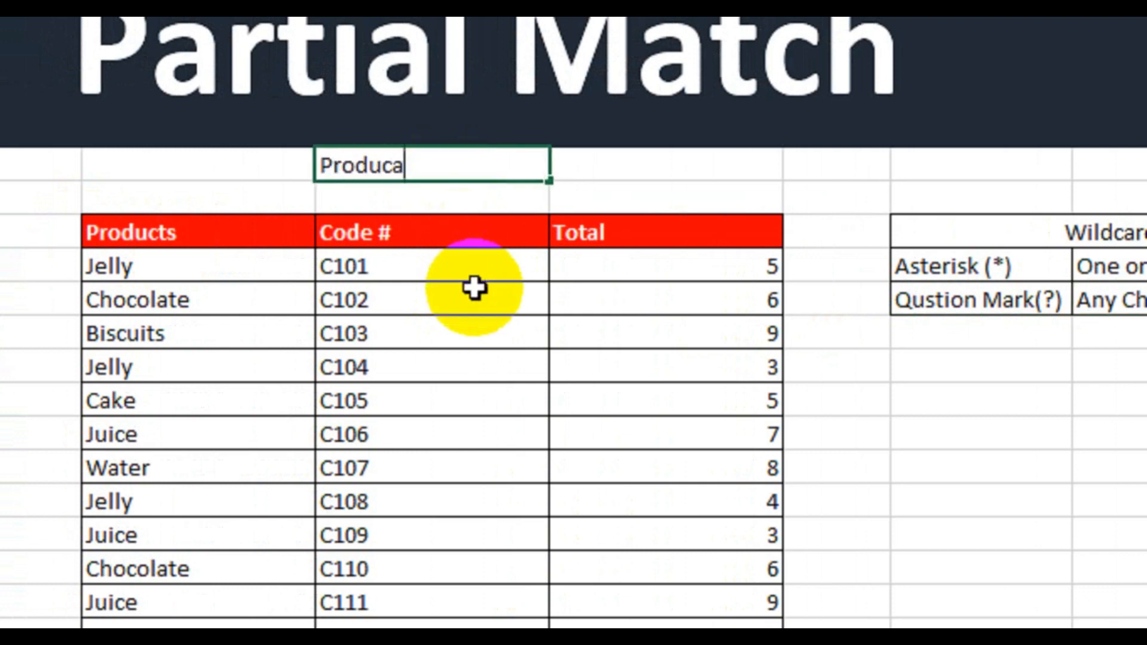
type("t")
key("Tab")
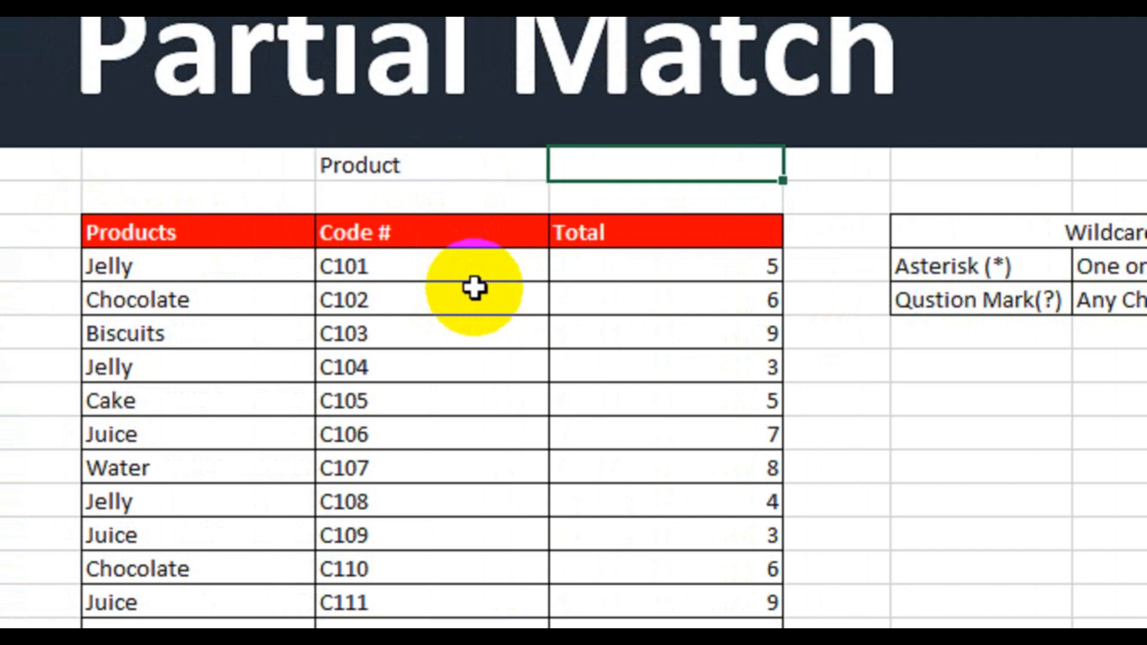
type("Result")
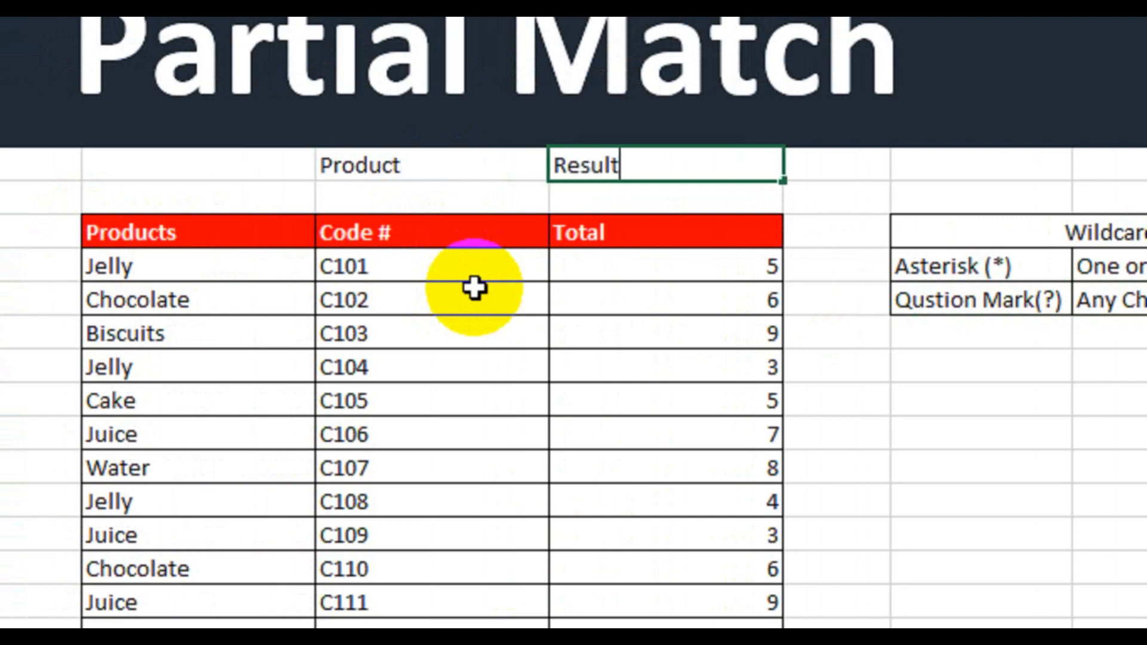
key("Return")
Step: Add borders to F7:G8 and format the Product and Result headings as bold white text on a black fill
left_click_drag(532, 168, 603, 191)
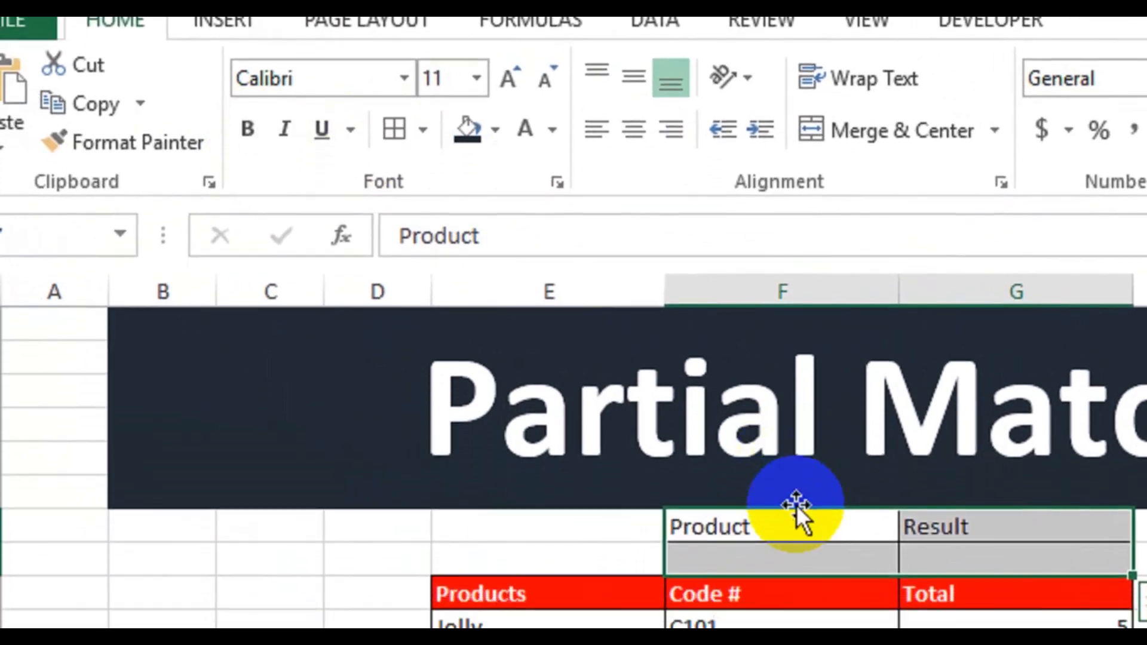
left_click_drag(798, 556, 899, 550)
left_click(210, 85)
left_click(430, 86)
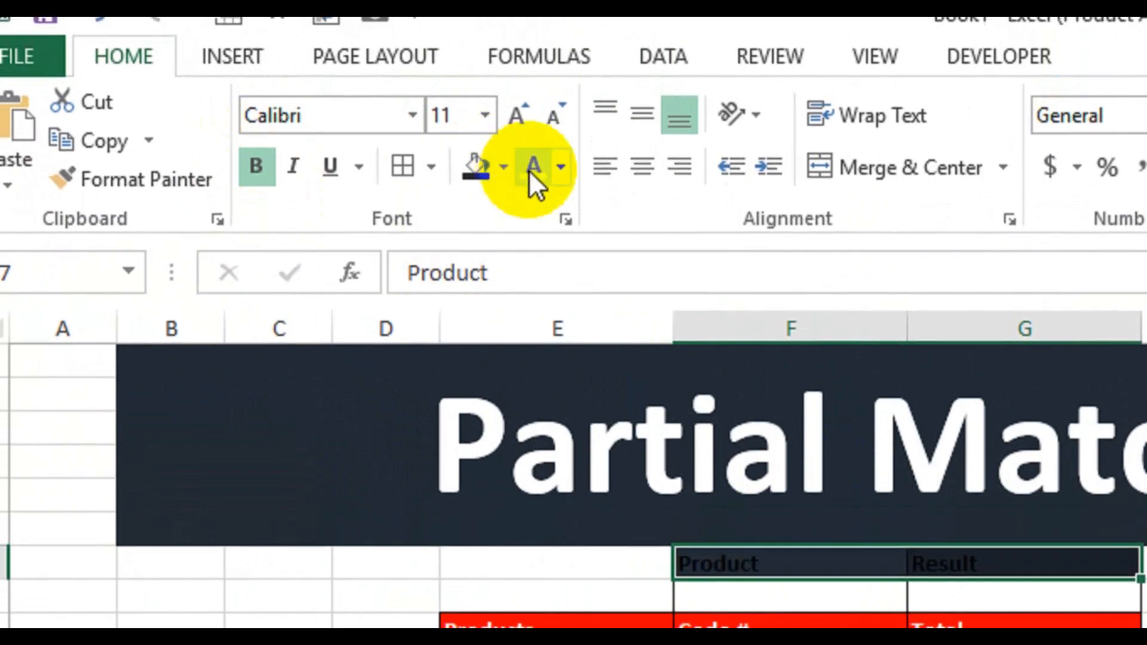
left_click(489, 85)
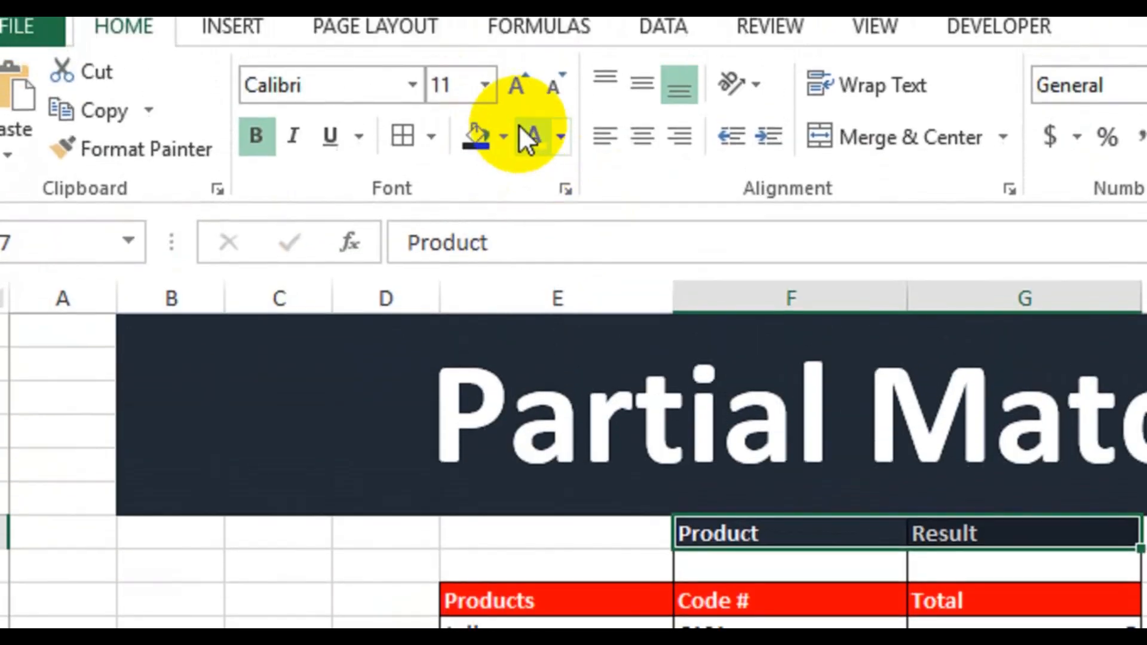
left_click(504, 166)
left_click(503, 358)
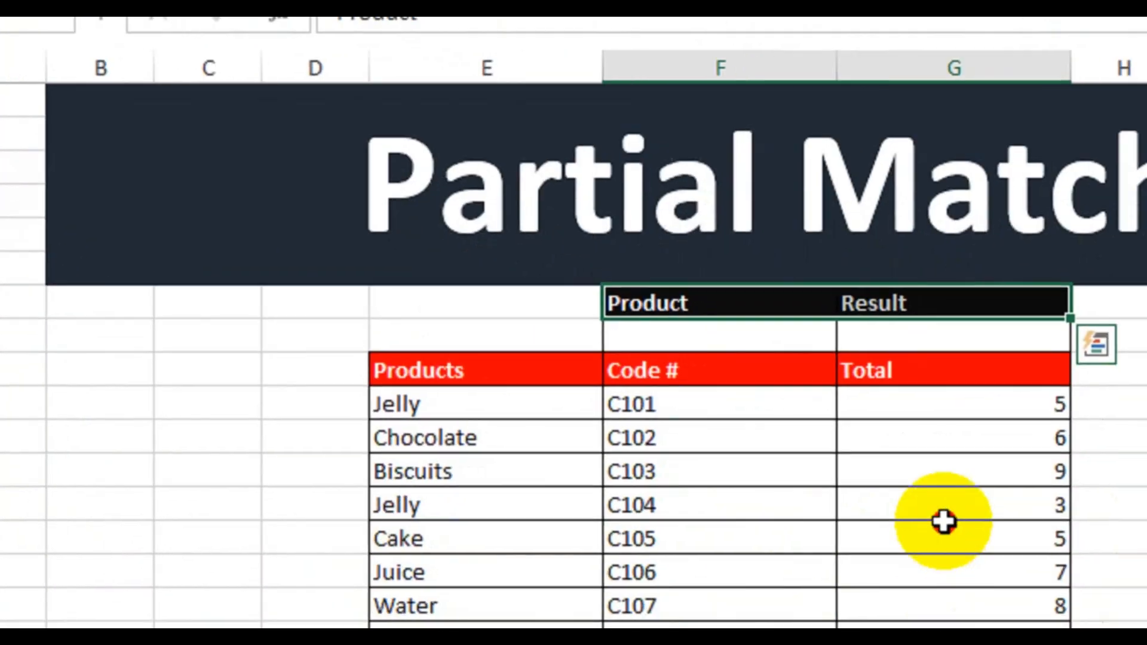
left_click(949, 536)
Step: Enter the formula =SUMIF(E10:E23,F8,G10:G23) in the cell below the Result heading
left_click(870, 326)
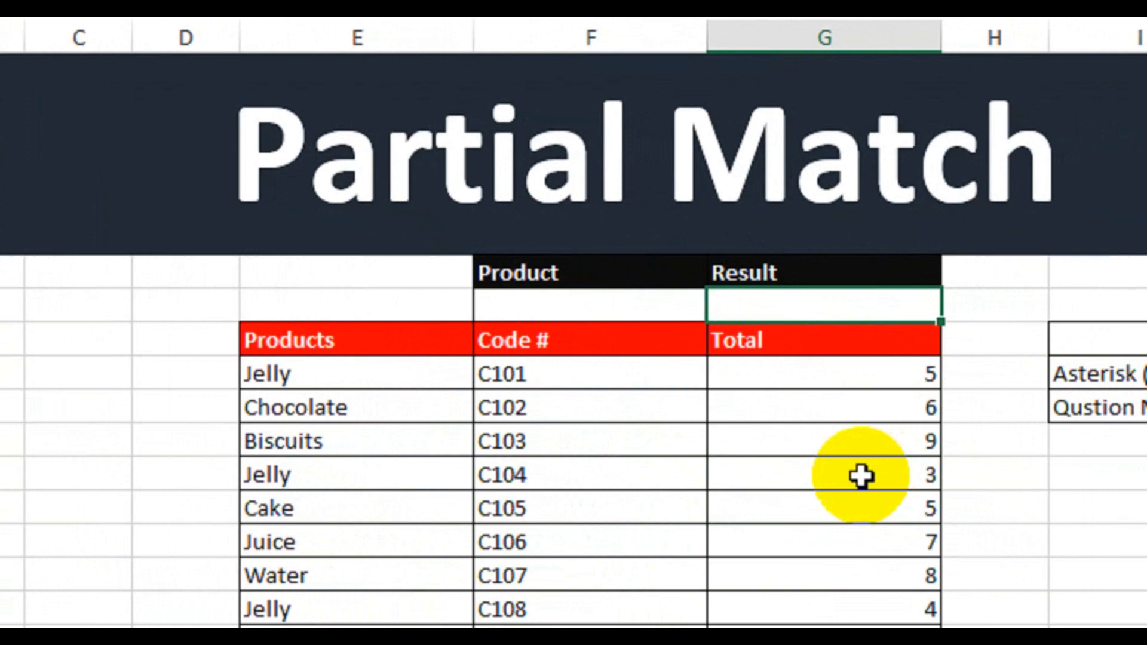
type("=sumif")
key("Tab")
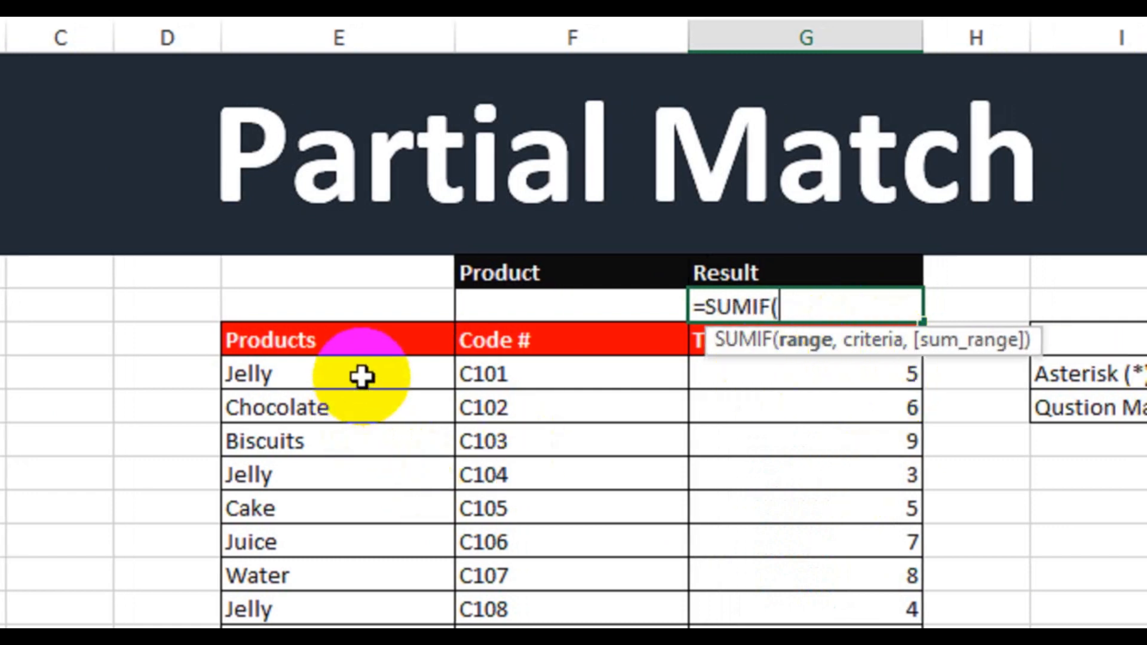
left_click_drag(362, 377, 359, 644)
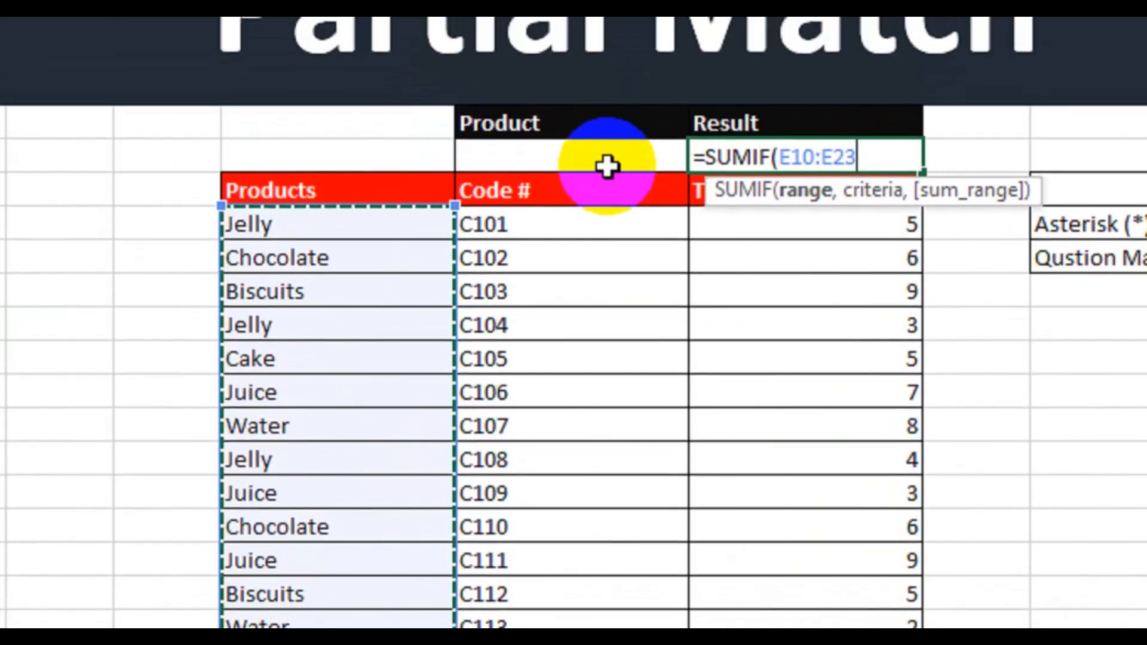
type(",")
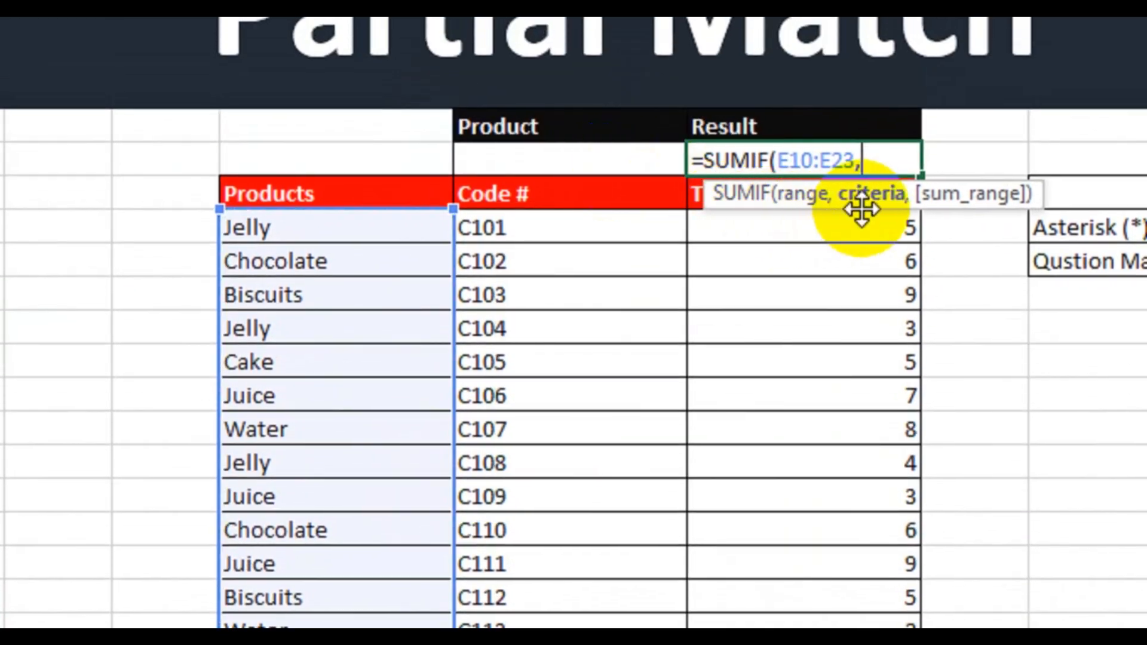
left_click(525, 169)
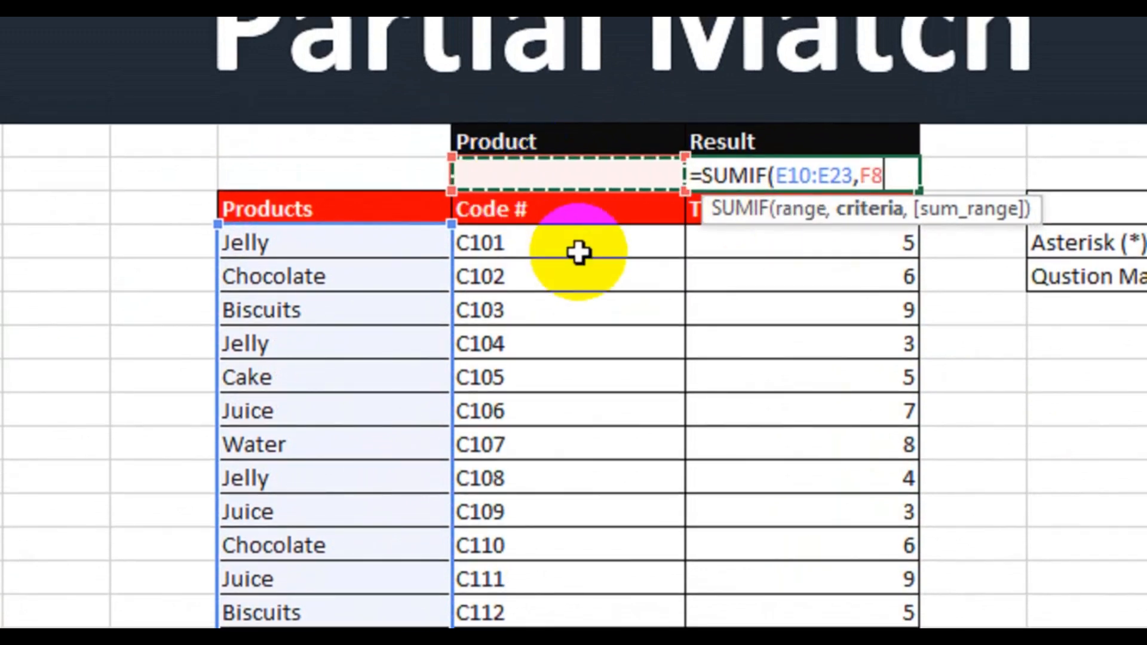
type(",")
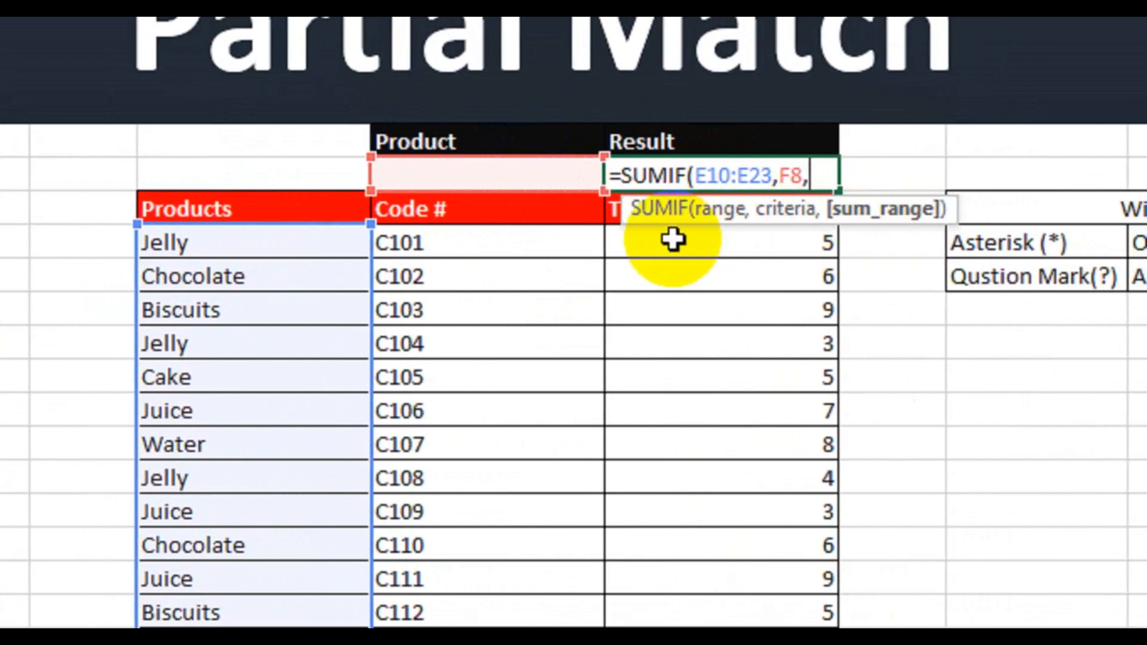
left_click_drag(674, 240, 663, 644)
left_click_drag(663, 549, 665, 577)
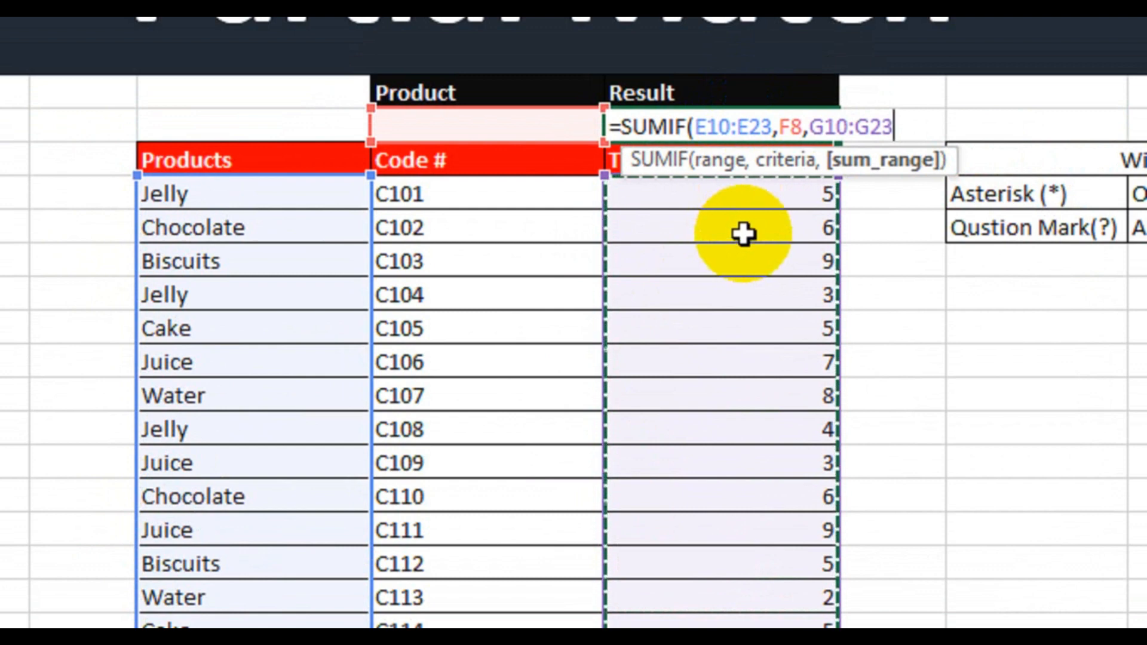
type(")")
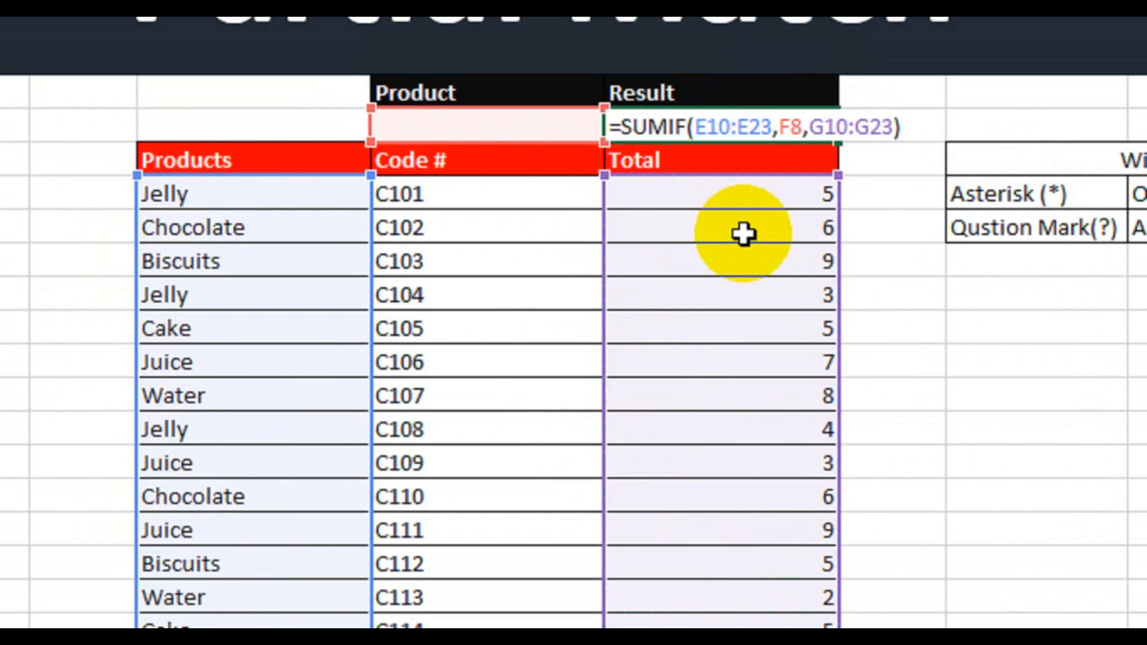
key("Return")
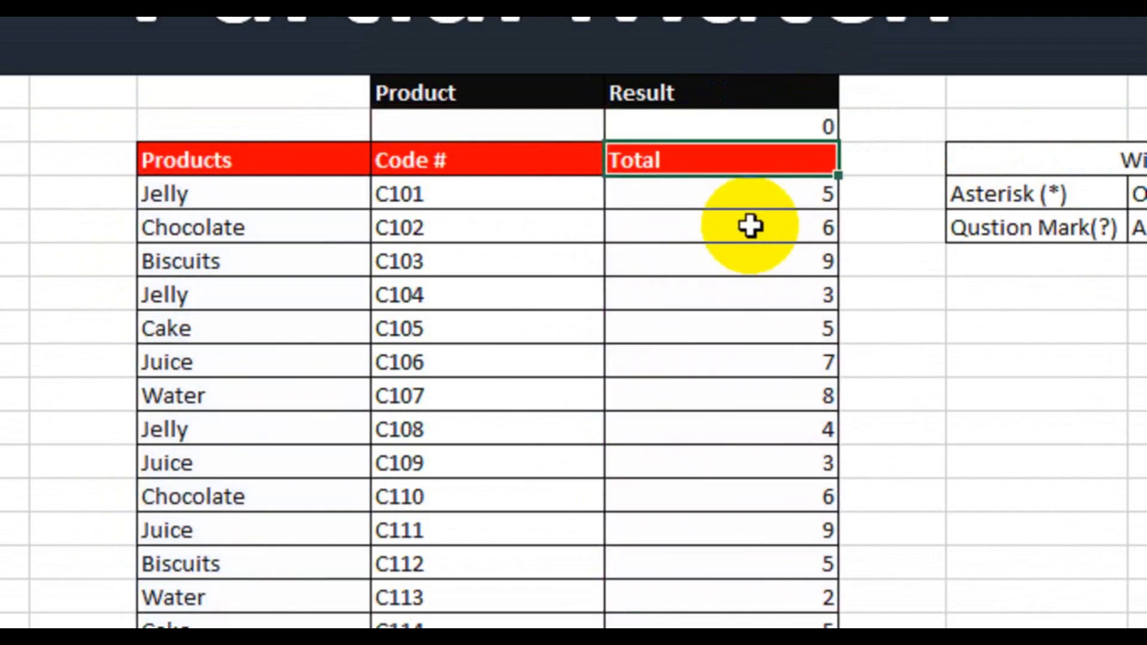
Step: Enter "Jelly" below the Product heading to test the SUMIF formula with an exact match
left_click(791, 131)
left_click(551, 158)
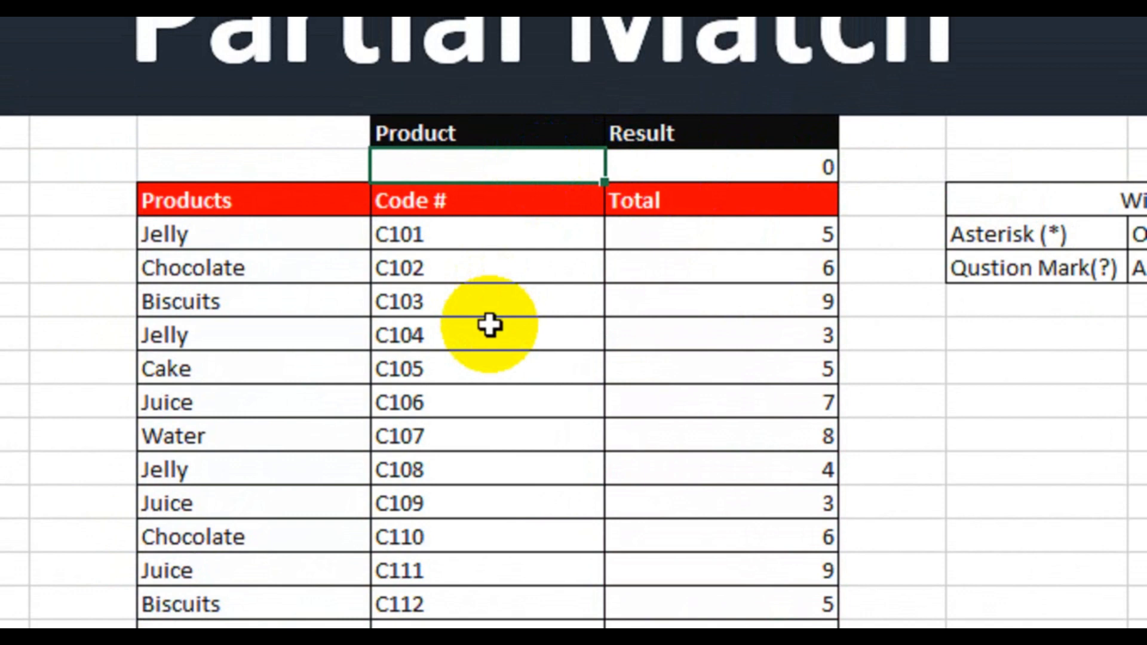
type("Jelly")
key("Return")
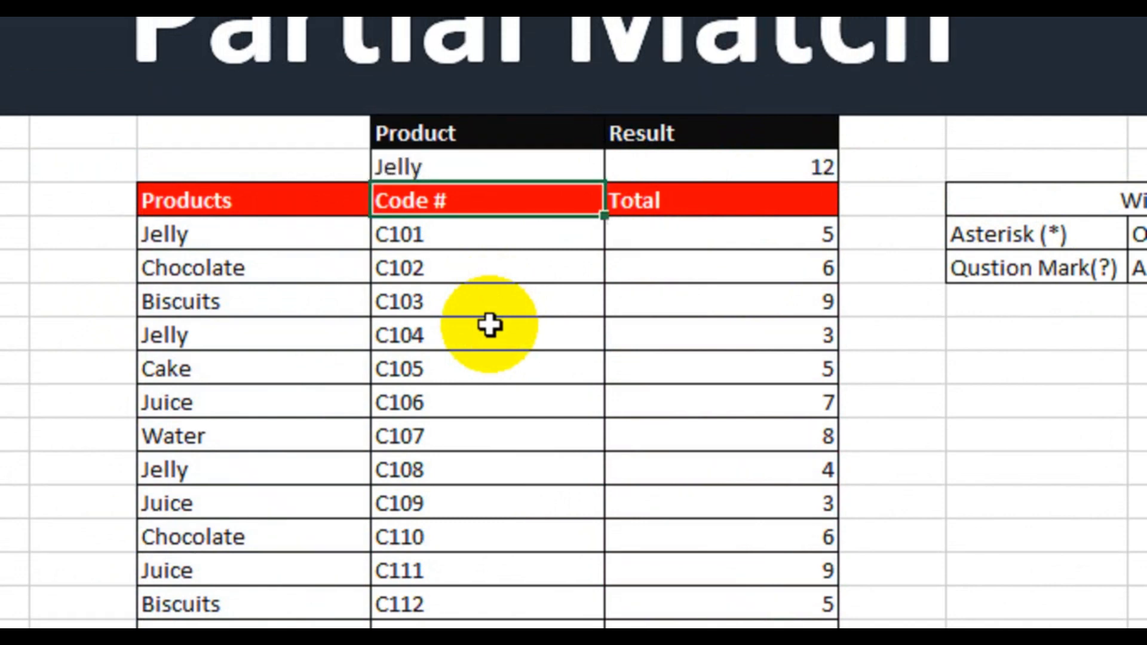
left_click(661, 164)
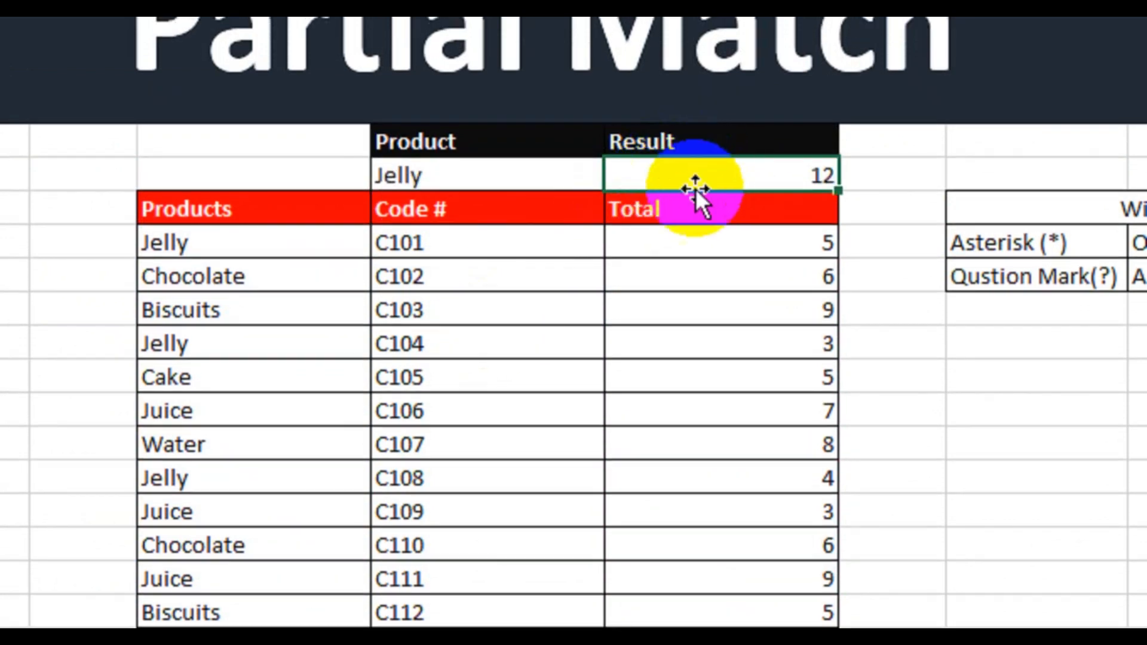
Step: Compare the three Jelly rows, C101, C104 and C108, with the SUMIF result
left_click_drag(261, 246, 814, 256)
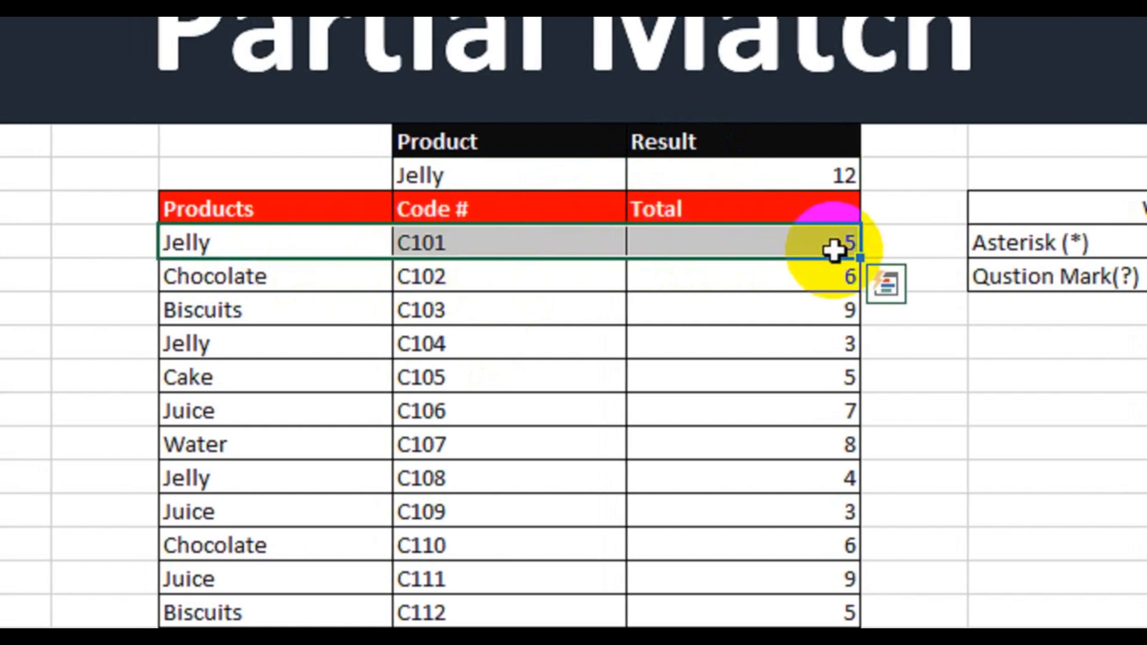
left_click_drag(258, 351, 696, 333)
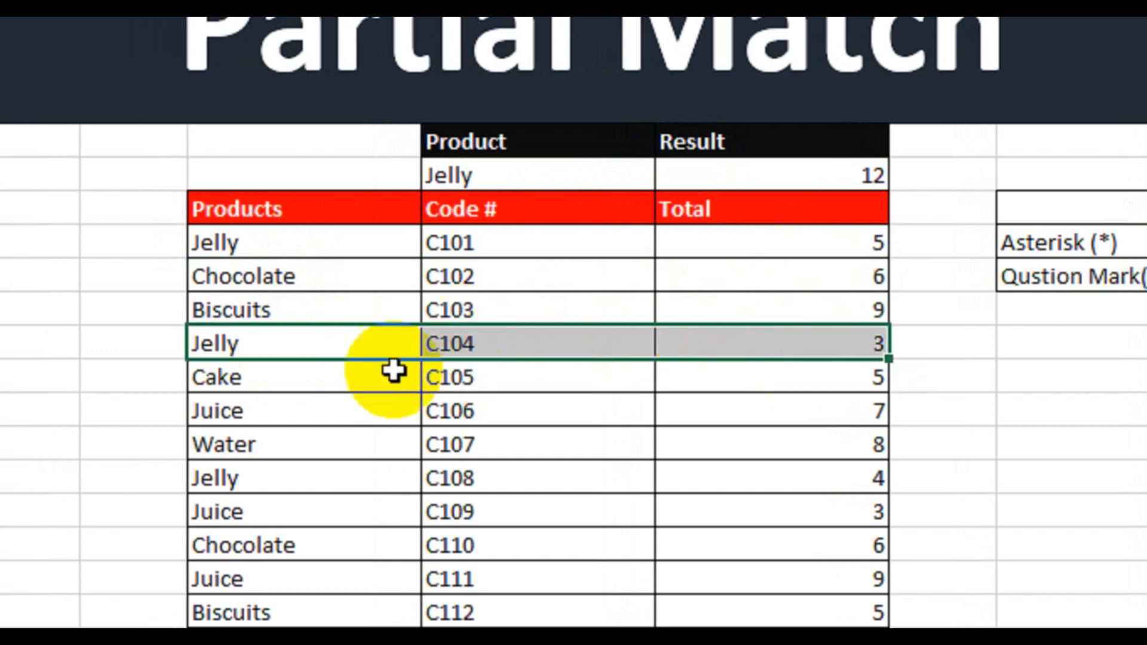
left_click_drag(302, 476, 807, 478)
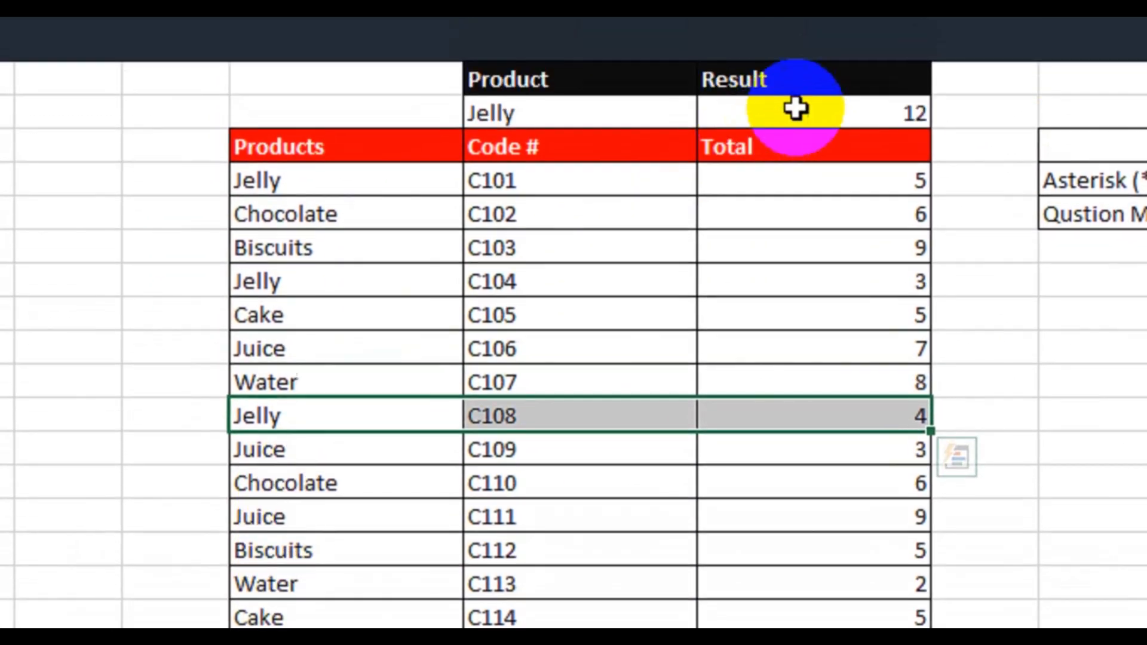
left_click(797, 109)
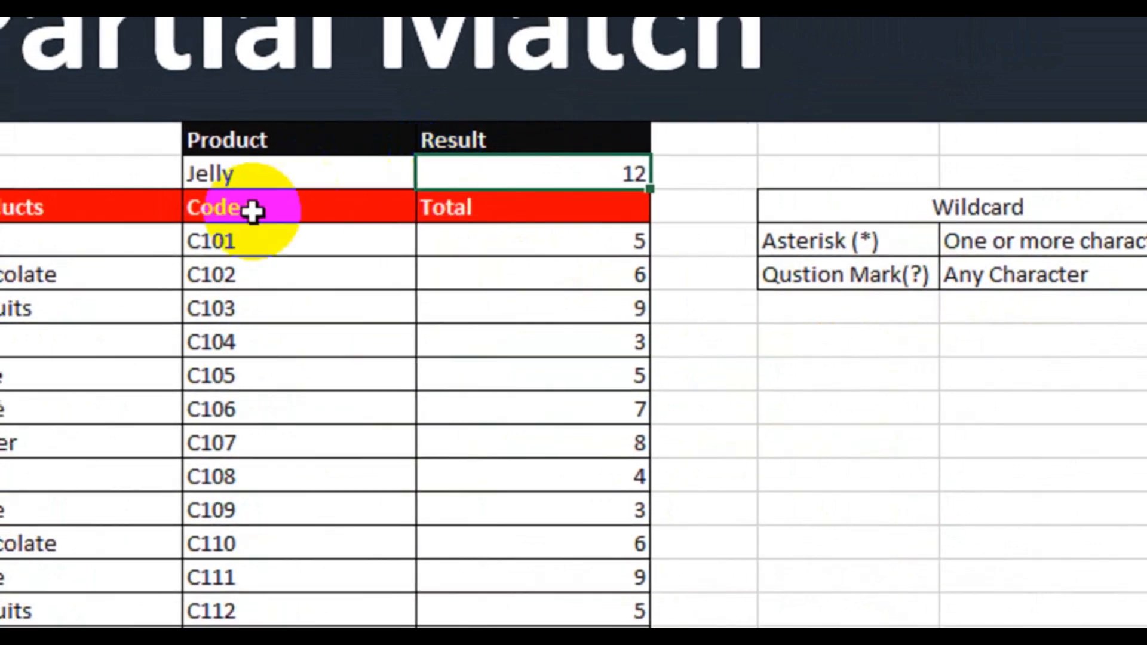
Step: Replace the search product in F8 with the wildcard criterion "B*"
left_click(311, 174)
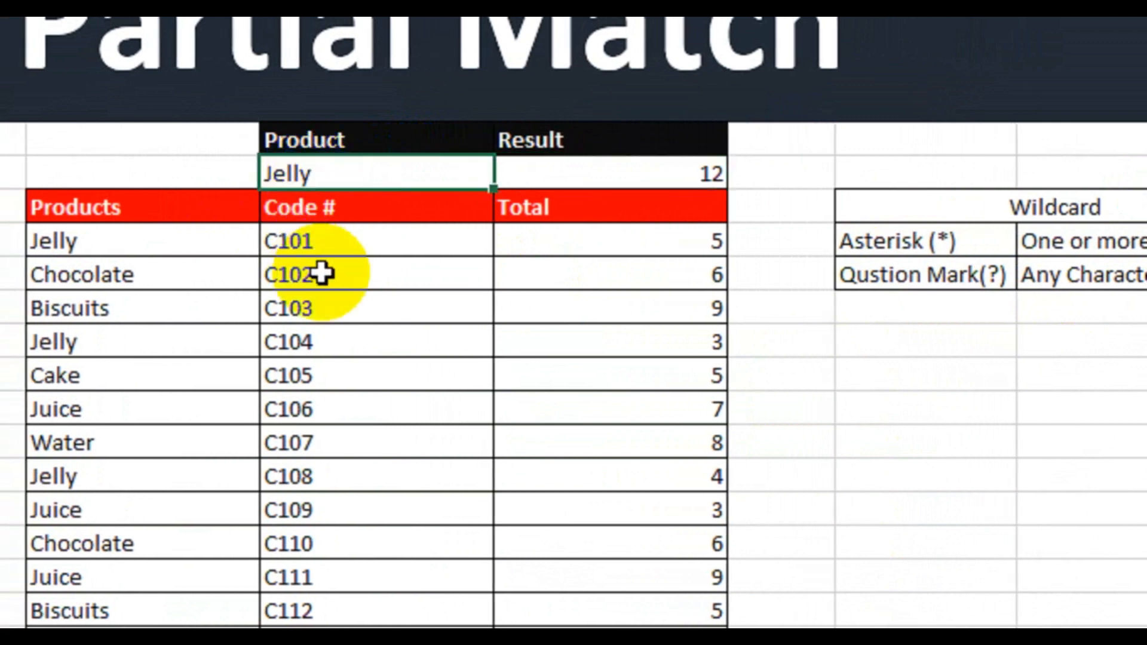
key("Delete")
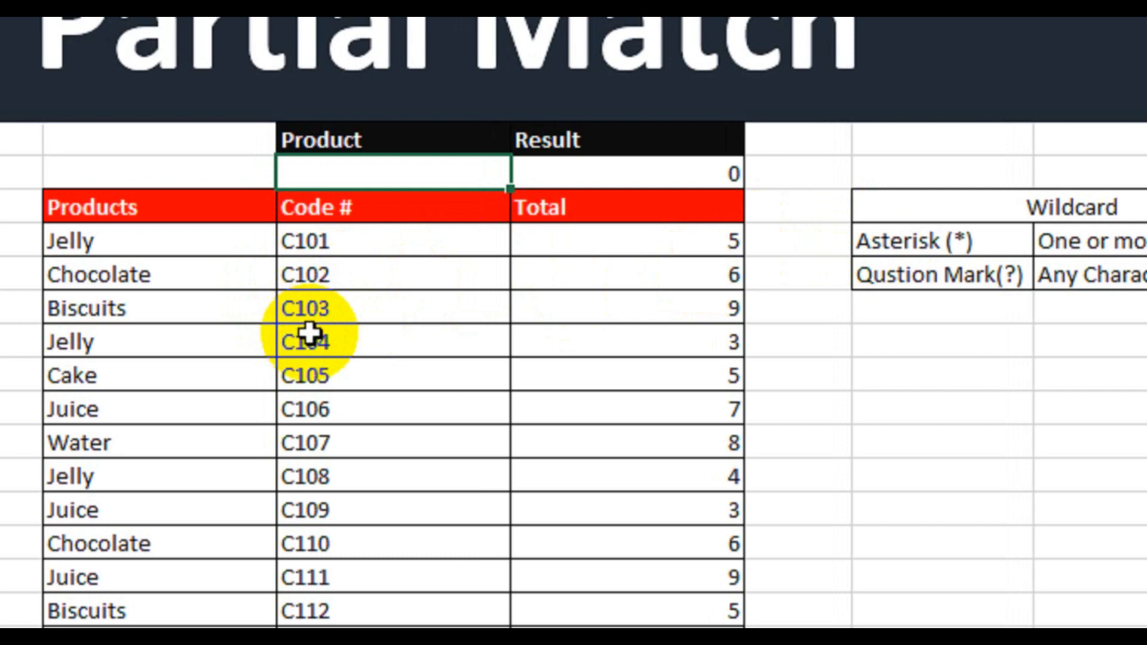
type("B*")
left_click(298, 174)
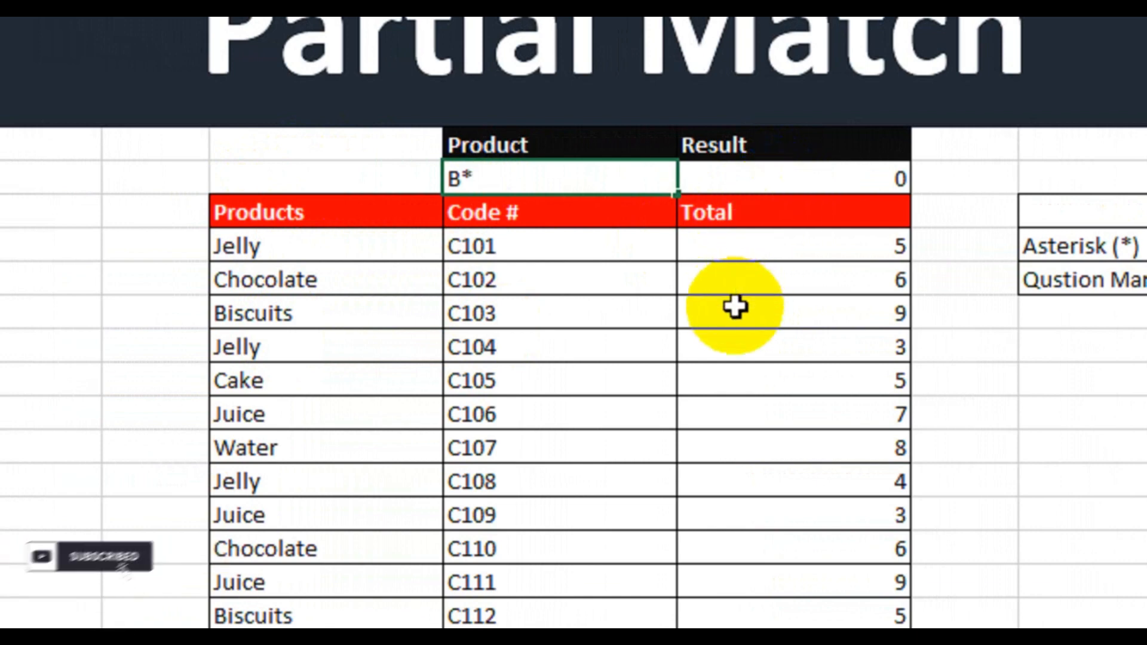
key("Return")
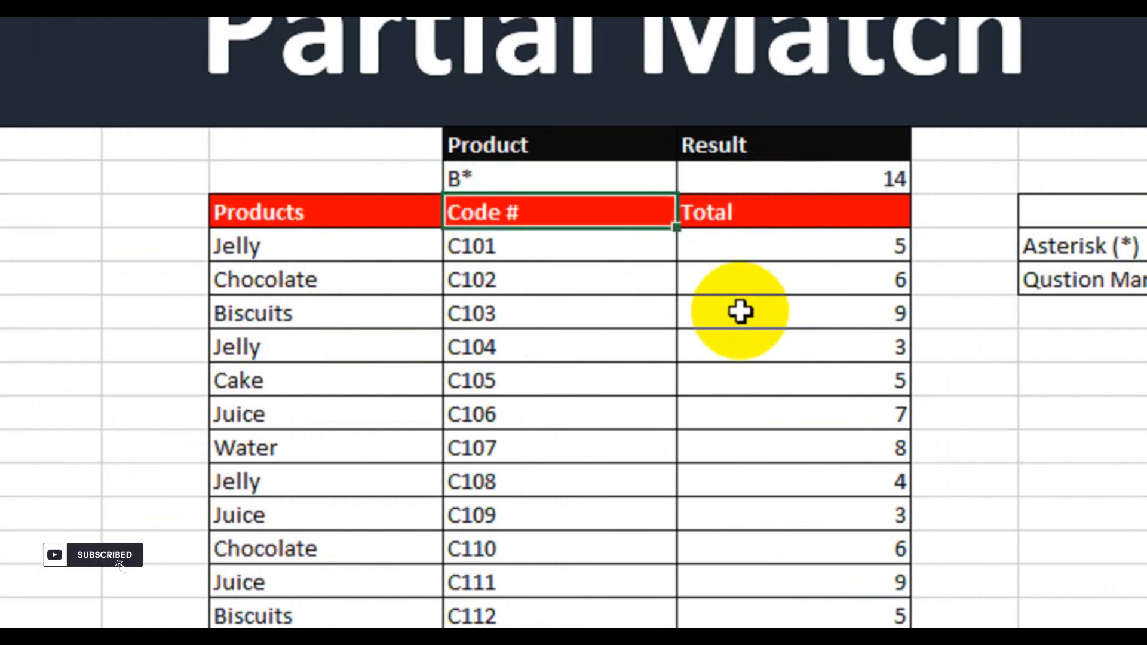
Step: Check the totals of the two Biscuits rows, C103 and C112, against the wildcard result
left_click(303, 317)
left_click(815, 307)
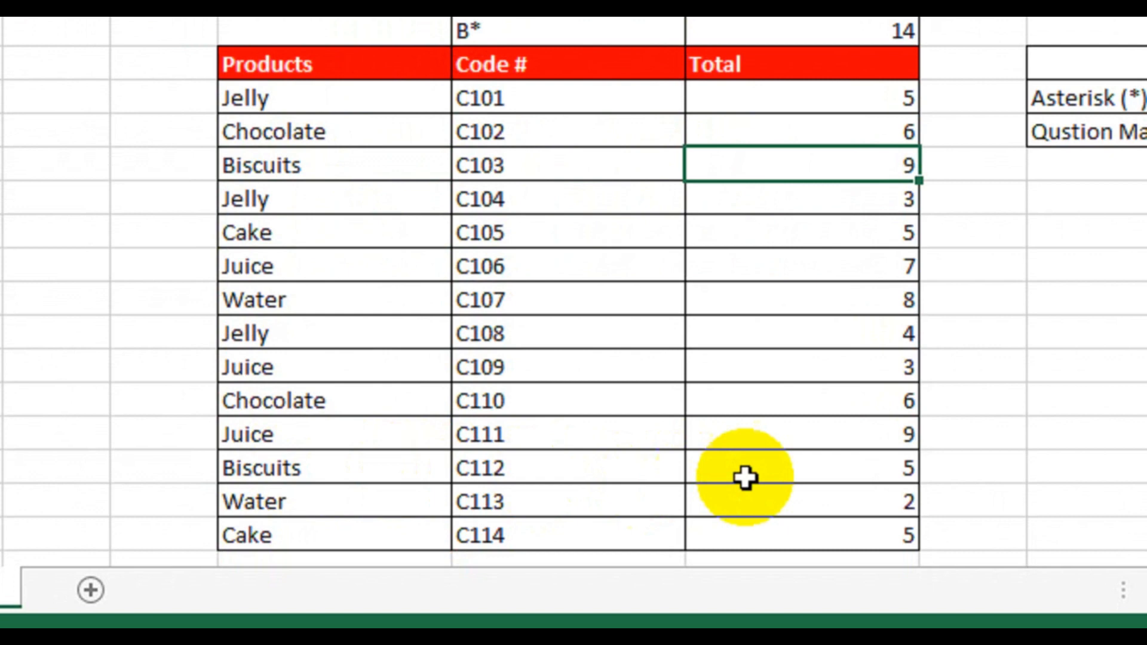
left_click(751, 491)
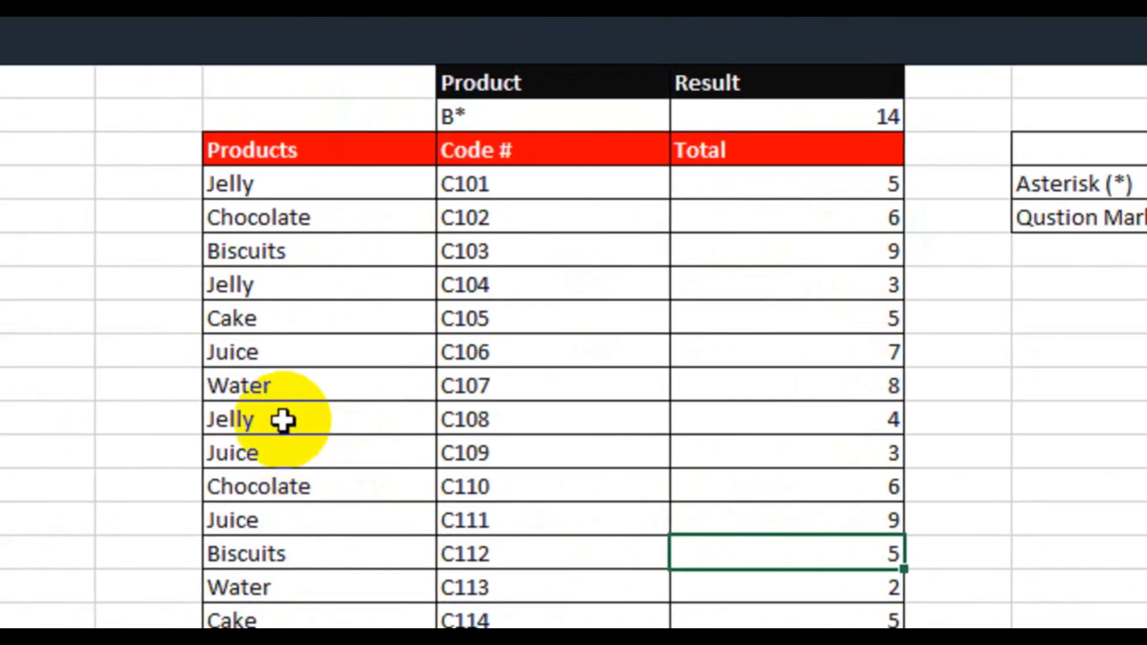
Step: Change the product name for code C109 to "Bubble" and check the totals matching the B* criterion
left_click(287, 454)
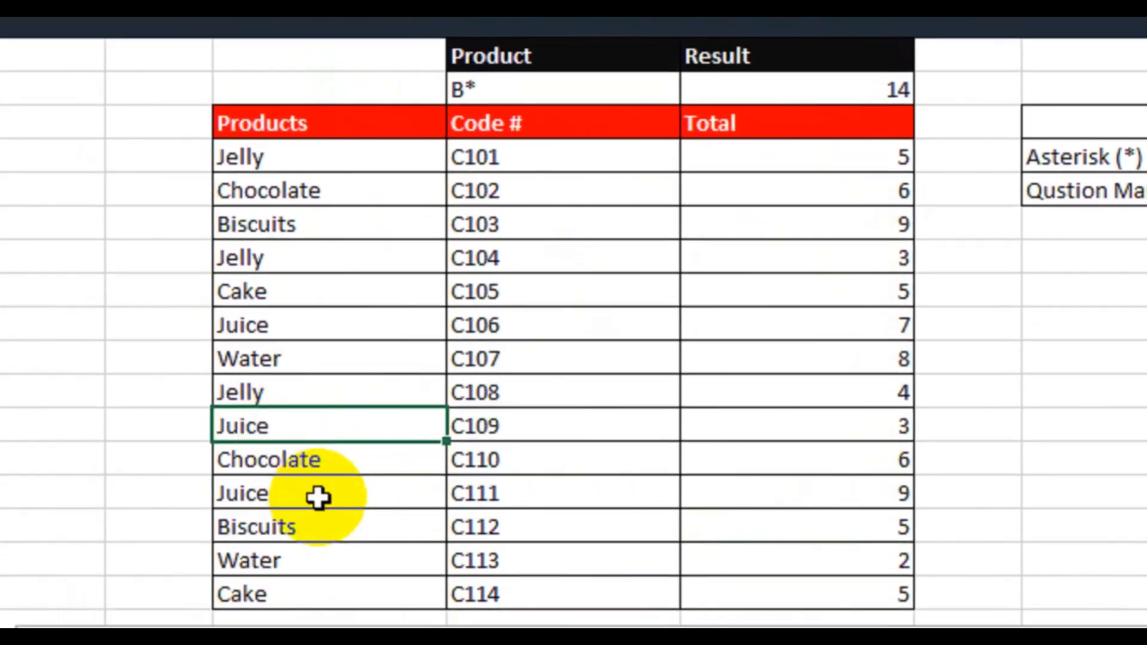
type("Bub")
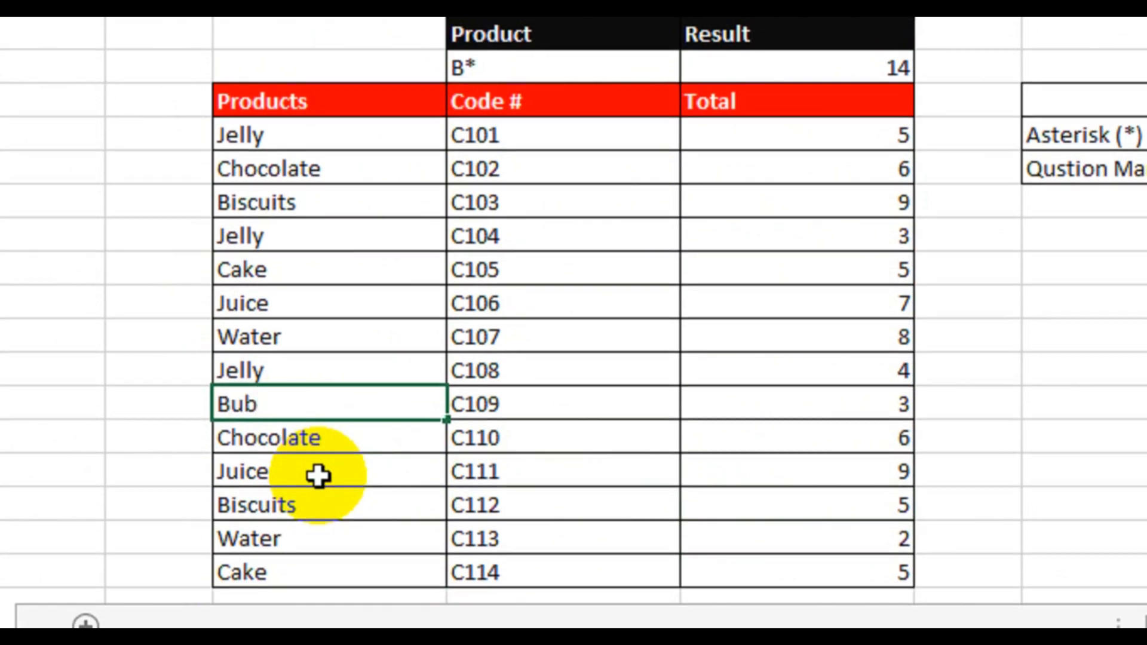
type("ble")
key("Return")
left_click(353, 404)
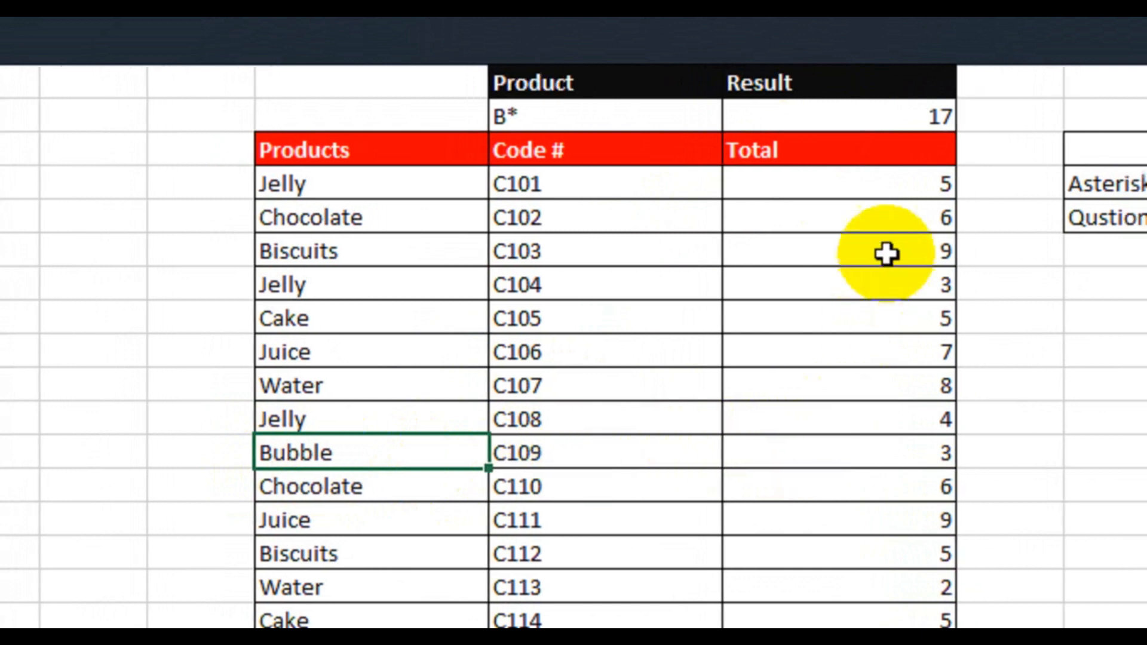
left_click(854, 251)
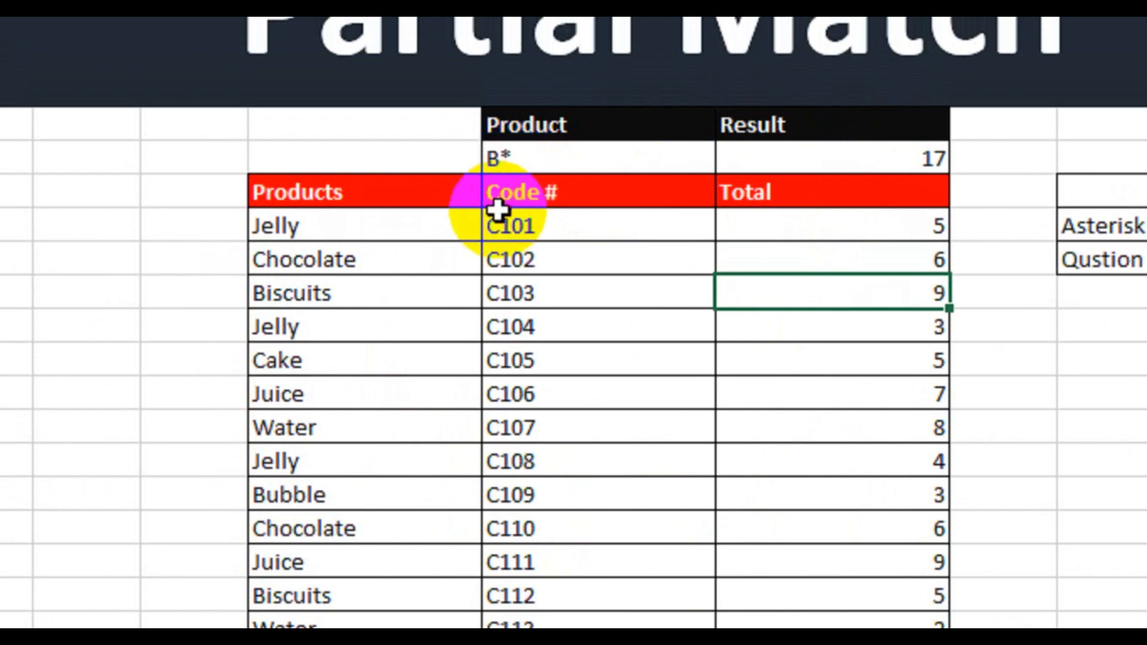
Step: Undo the product name change for code C109 and set the search criterion in F8 to "*e"
key("ctrl+z")
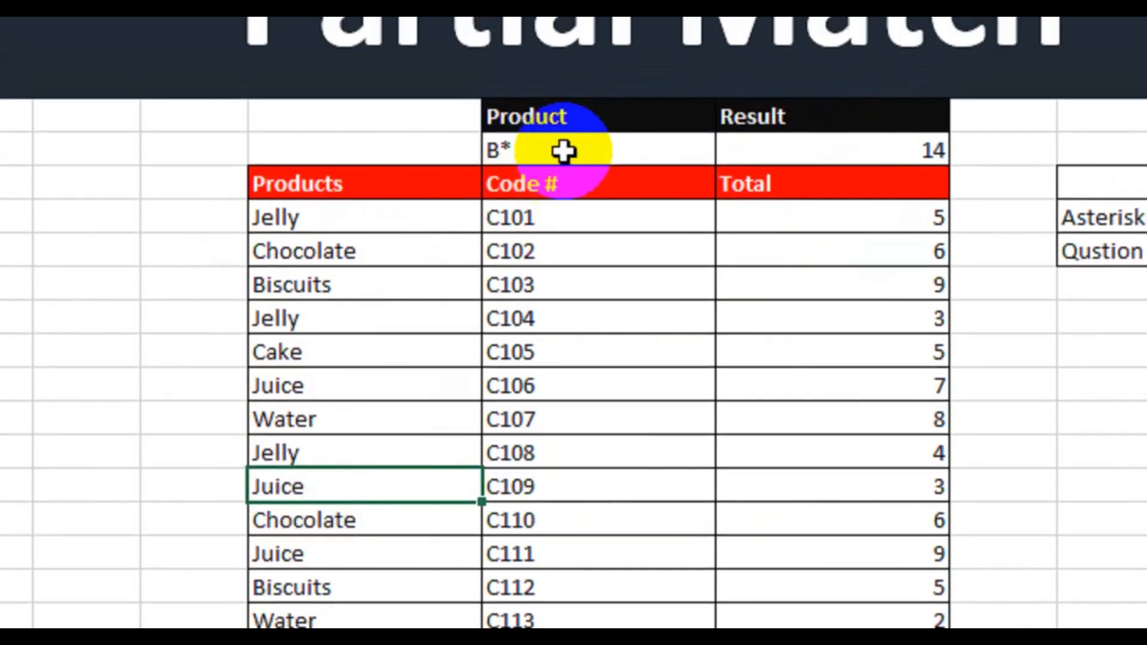
left_click(564, 159)
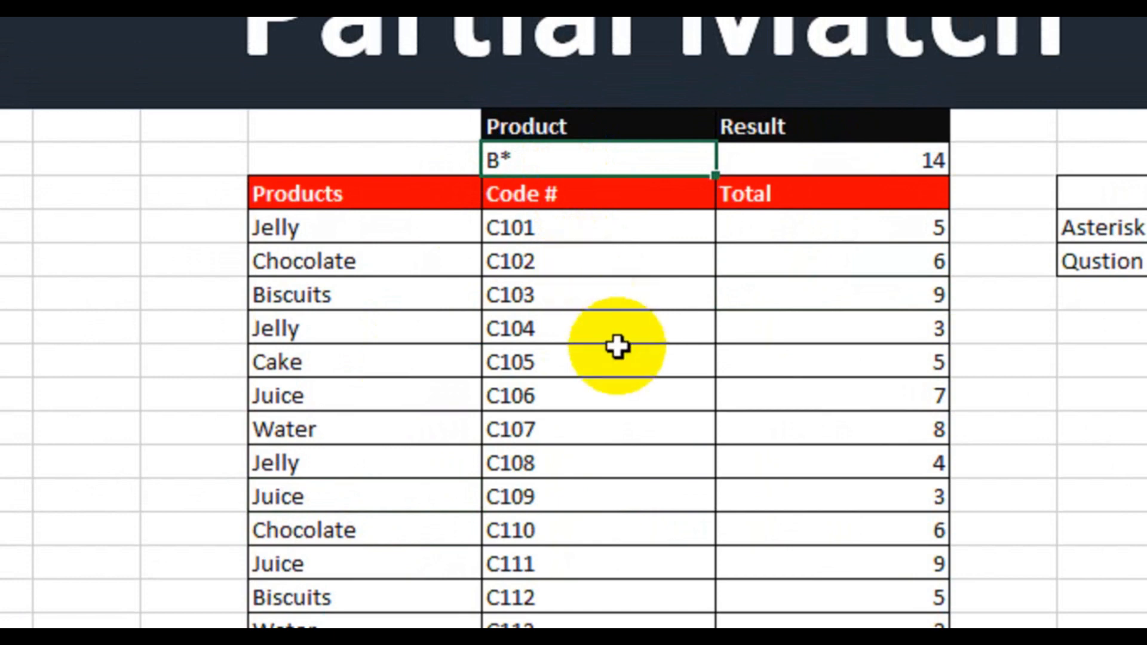
type("*")
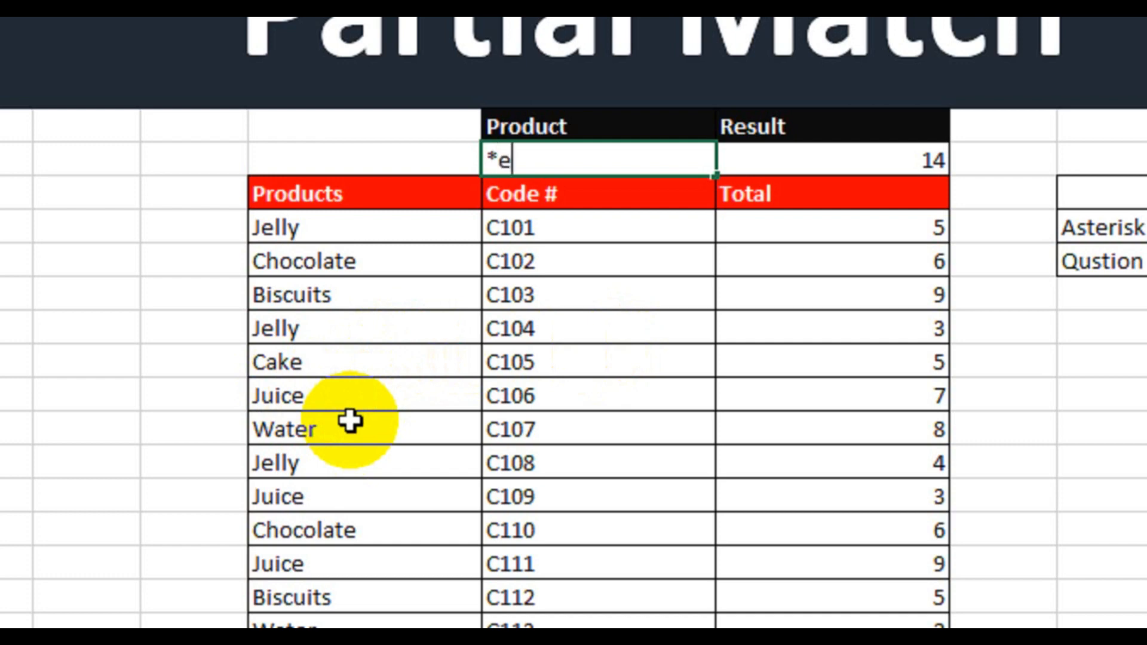
key("Return")
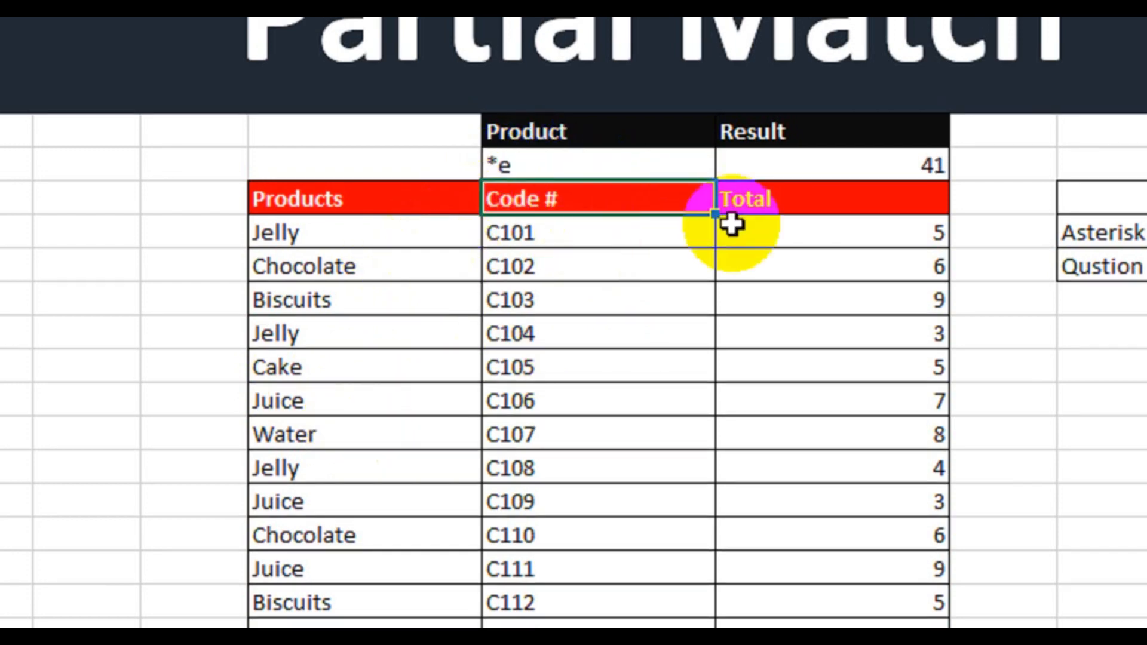
Step: Check the totals of the products ending in "e", such as rows C102, C105, C106, C109, C111 and C114, against the result
left_click(460, 274)
left_click(830, 260)
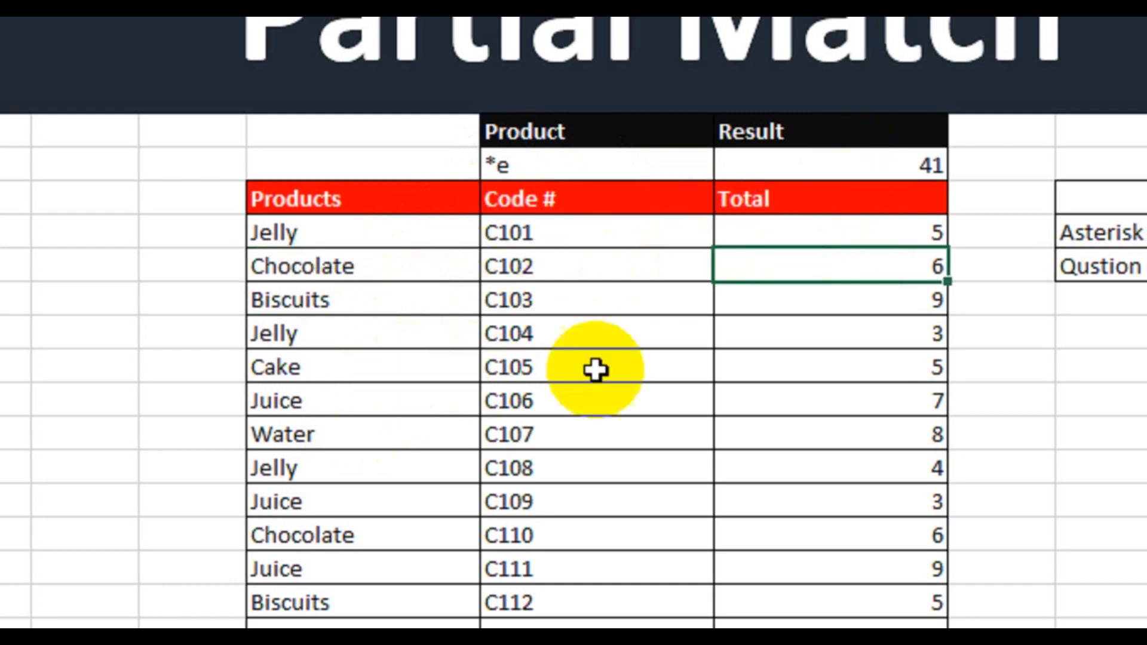
left_click(811, 362)
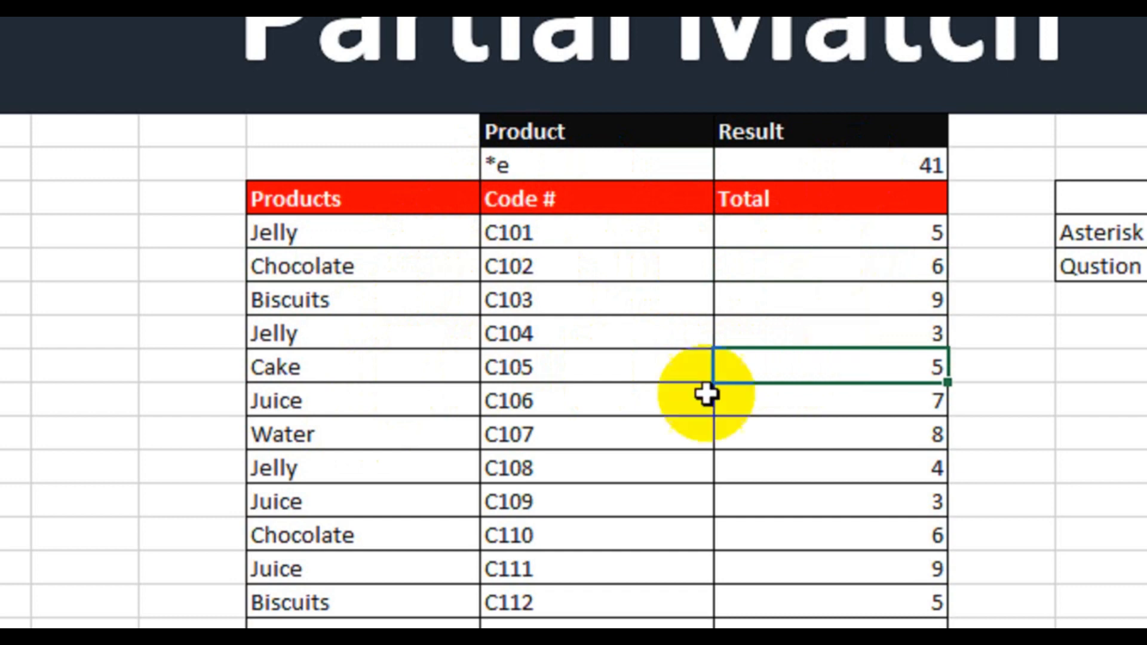
left_click(760, 409)
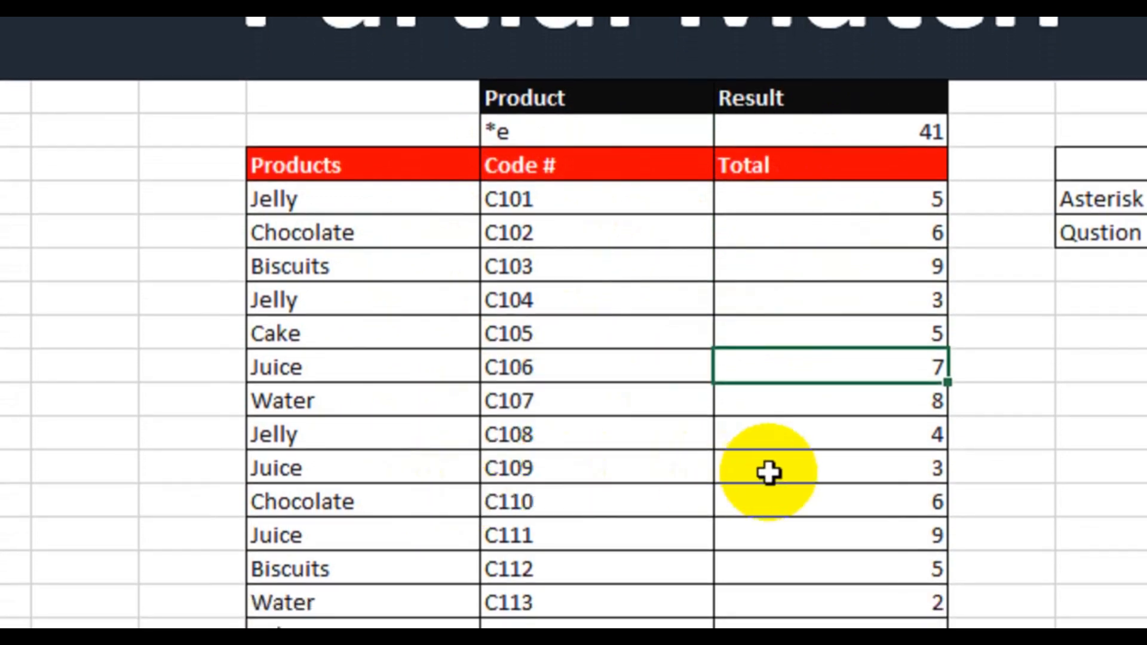
left_click(771, 503)
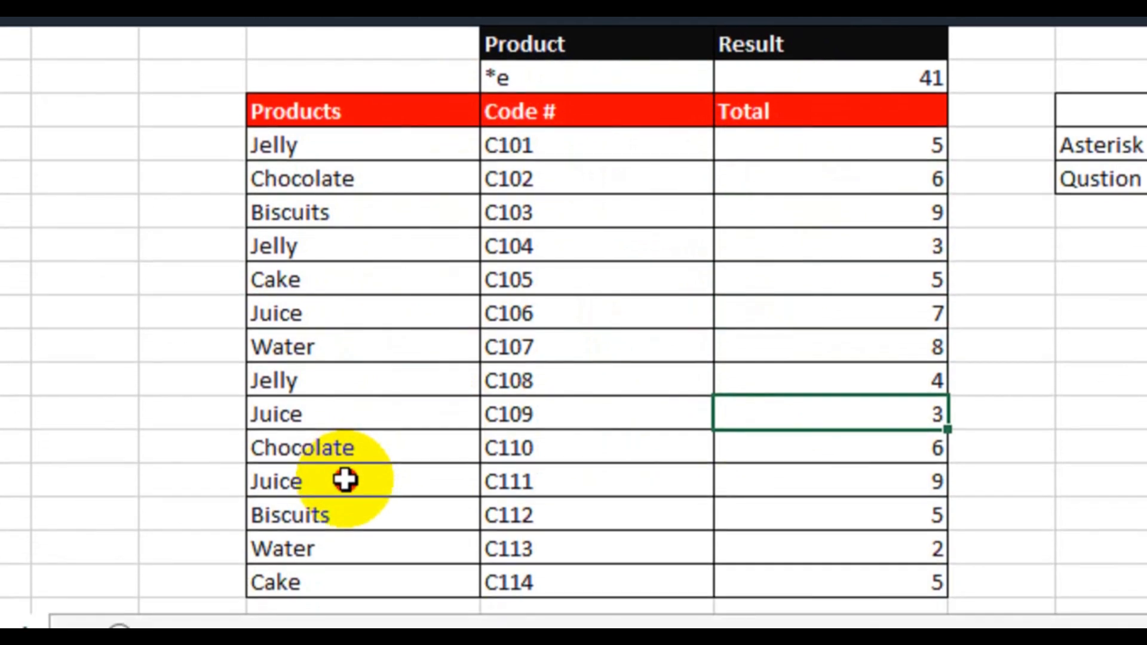
left_click_drag(345, 505, 760, 509)
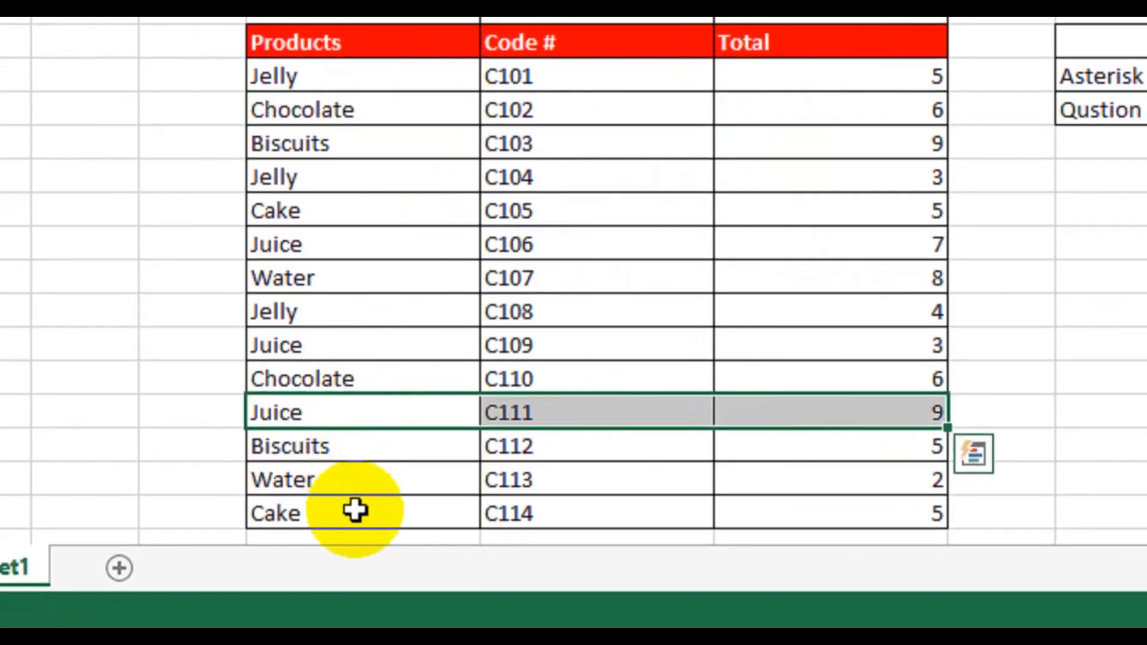
left_click_drag(353, 530, 769, 527)
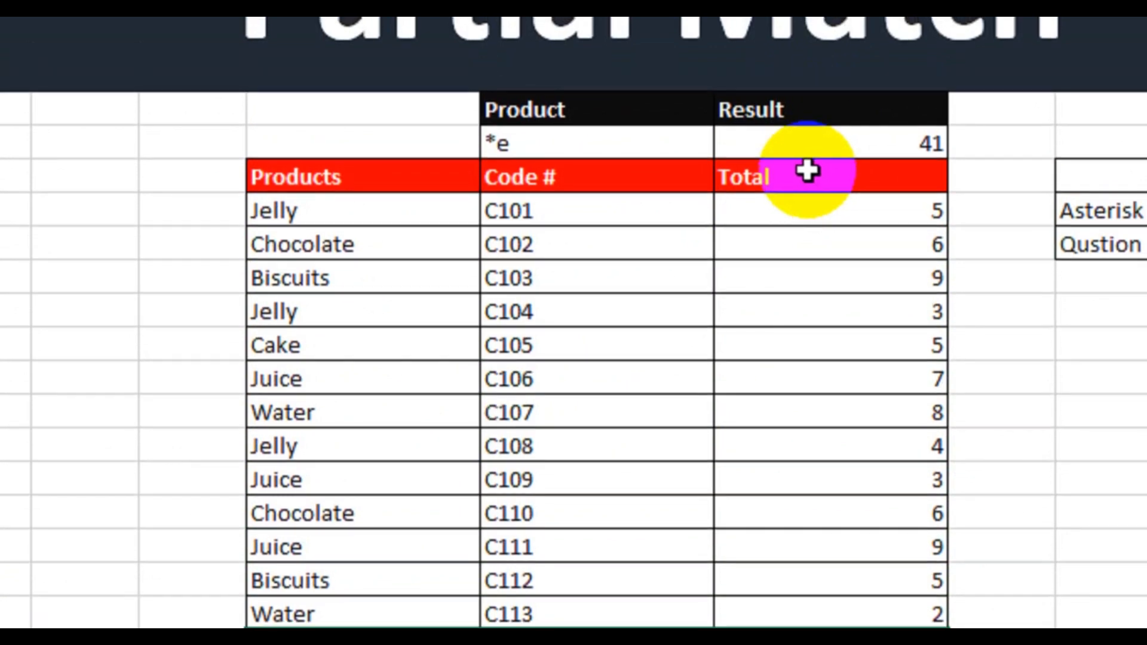
Step: Set the search criterion in F8 to "*LL*" and check the first matching Jelly row, C101
left_click(606, 131)
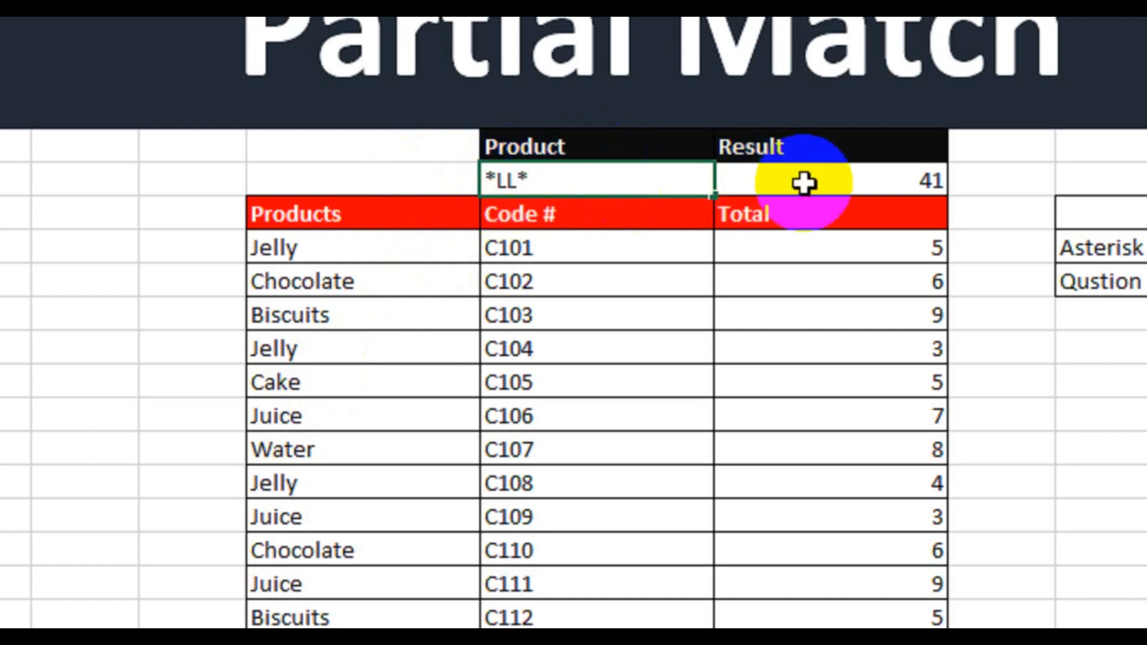
key("Return")
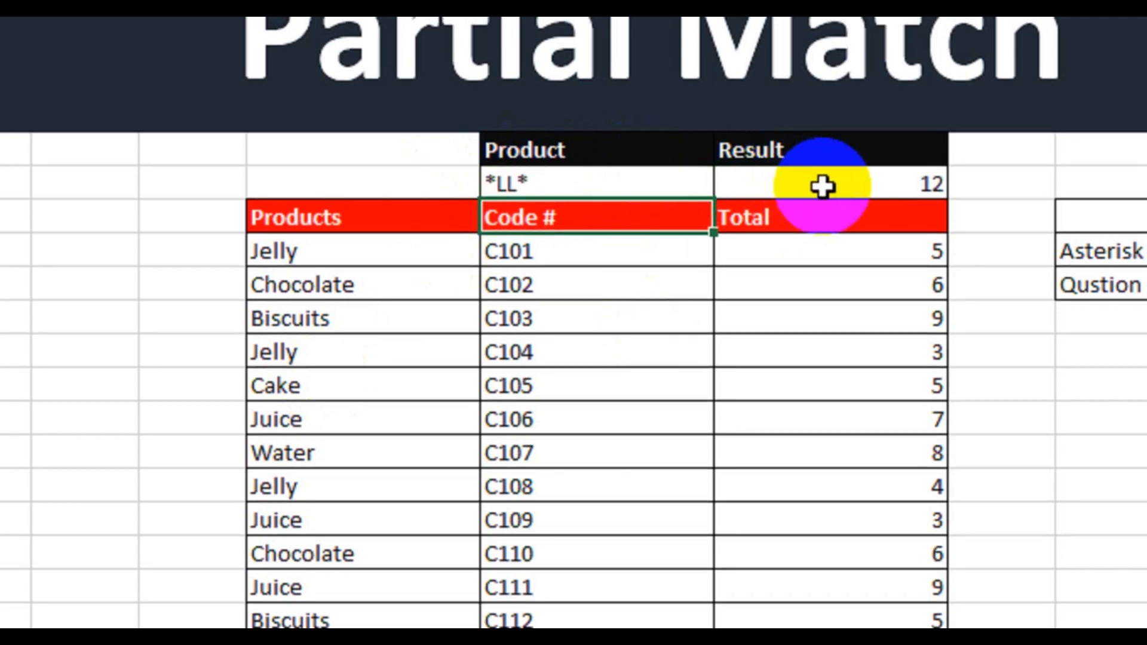
left_click(313, 256)
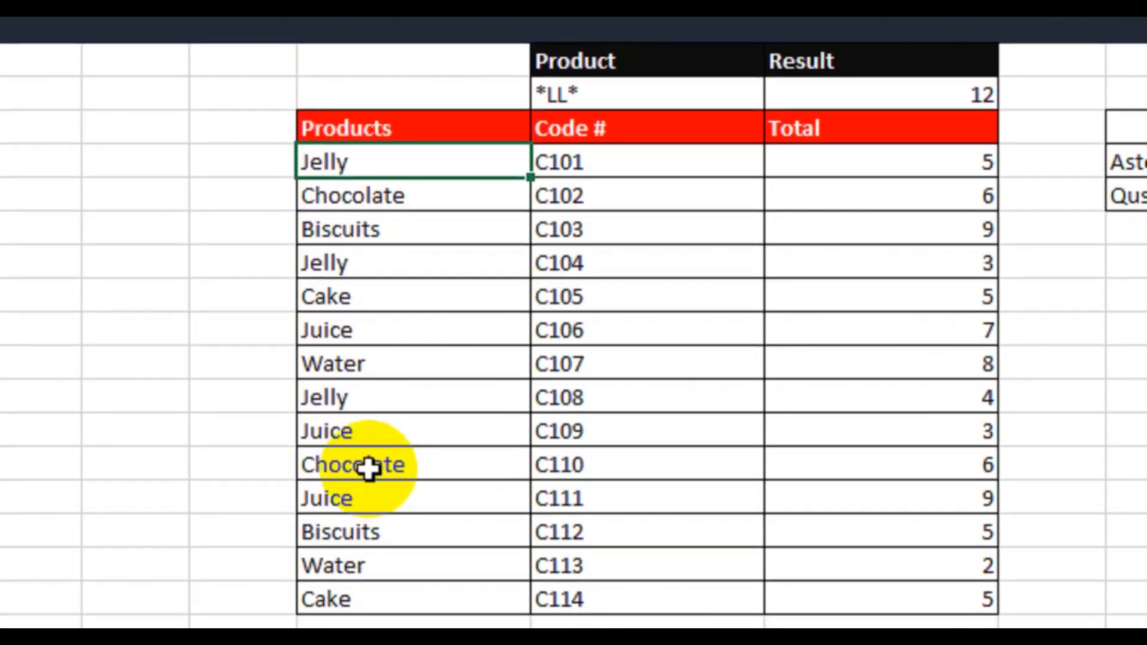
Step: Change the product name for code C110 to "Chocollate" to test the *LL* criterion, and undo the change
double_click(369, 470)
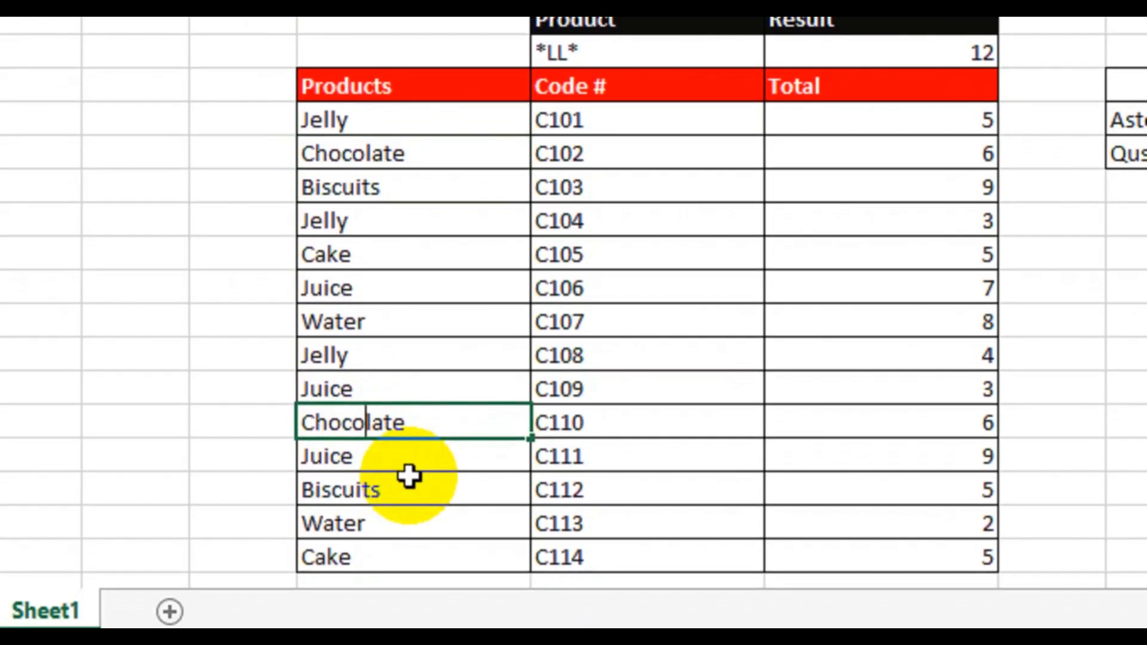
type("l")
key("Return")
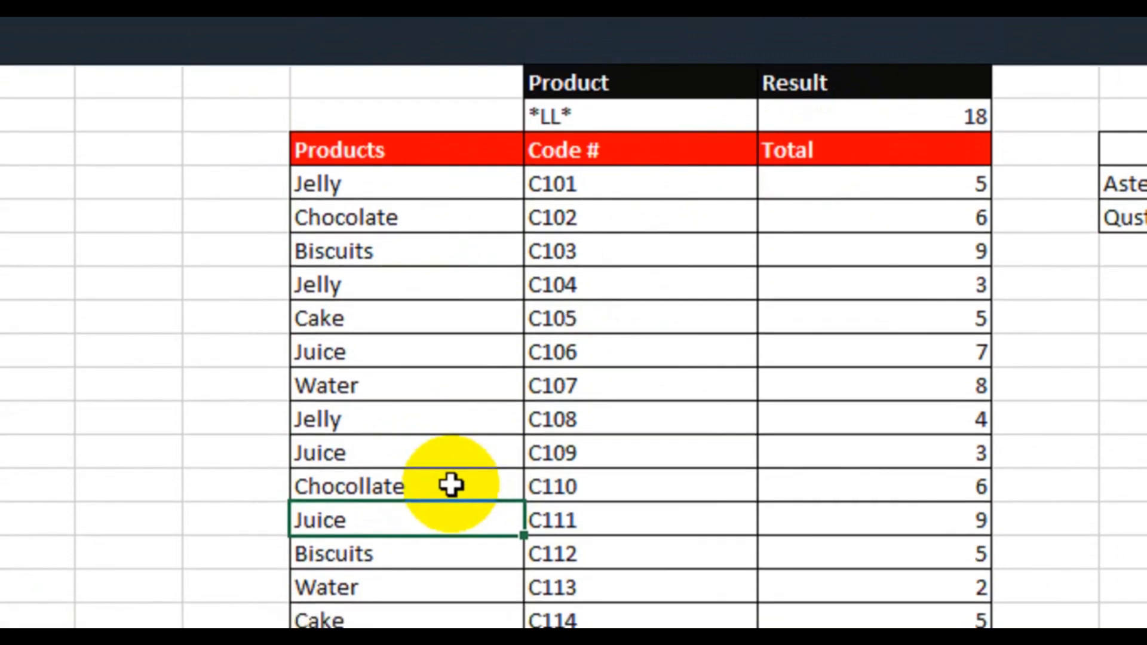
left_click(426, 529)
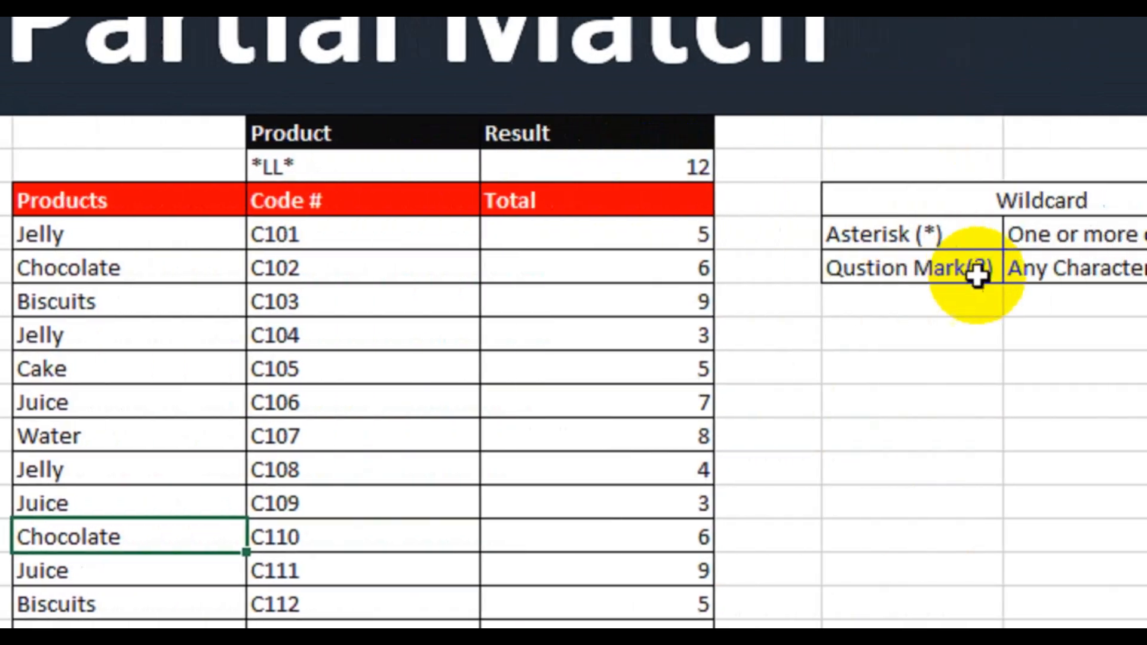
Step: Set the search criterion in F8 to "??" and change the product name for code C107 to the two-letter "EM"
left_click(272, 170)
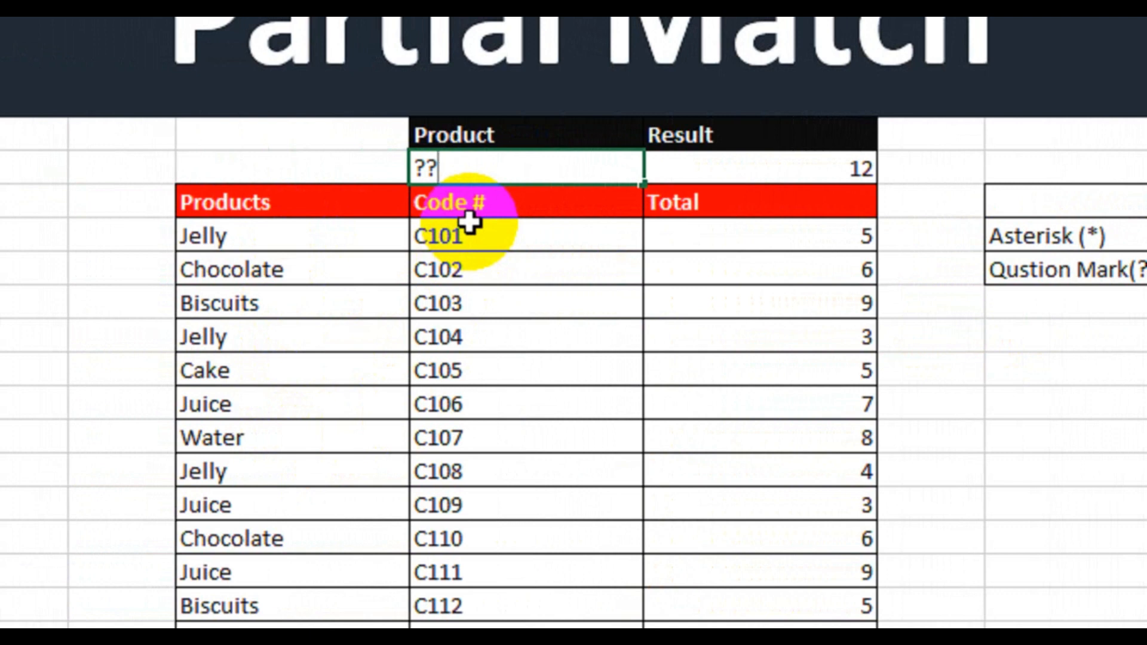
key("Return")
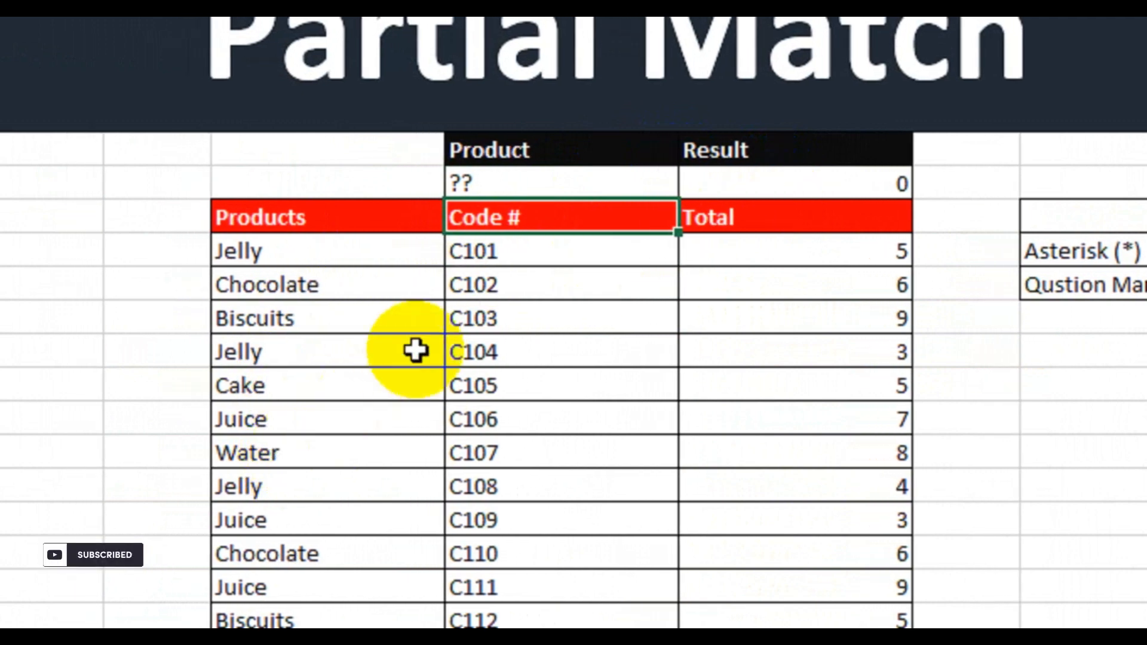
left_click(323, 457)
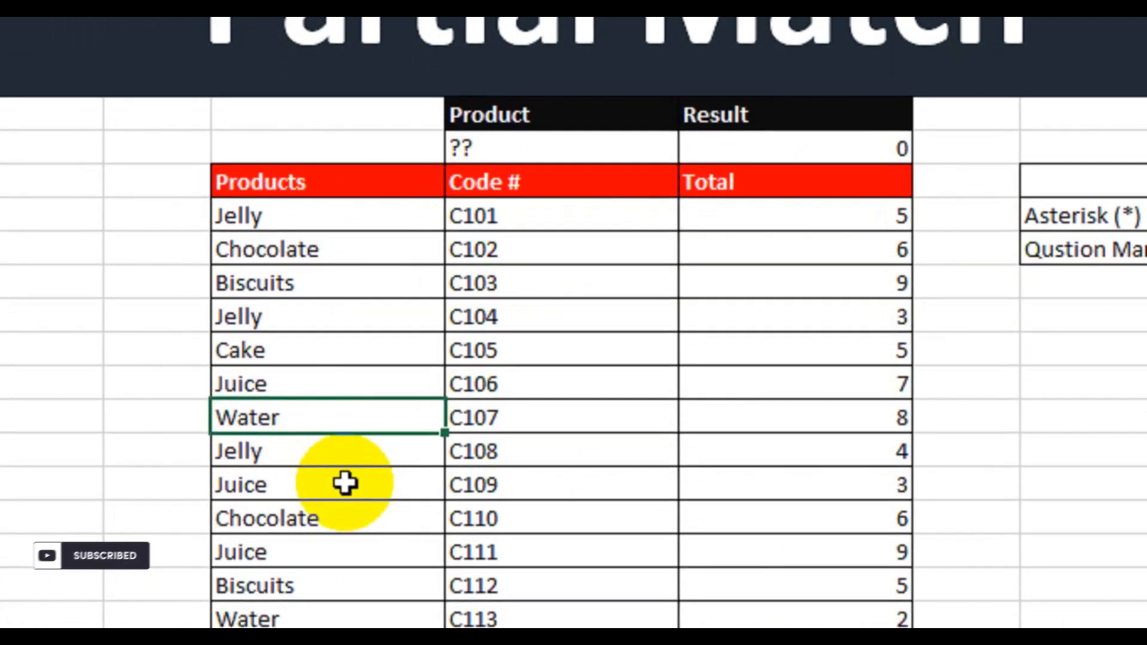
type("EM")
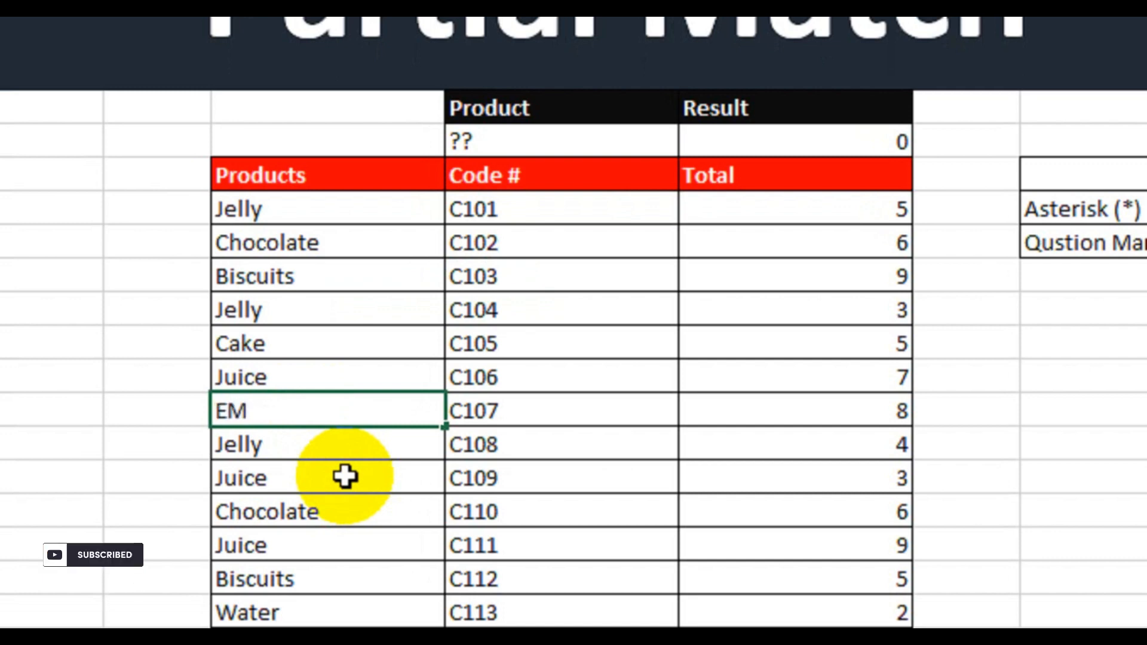
key("Return")
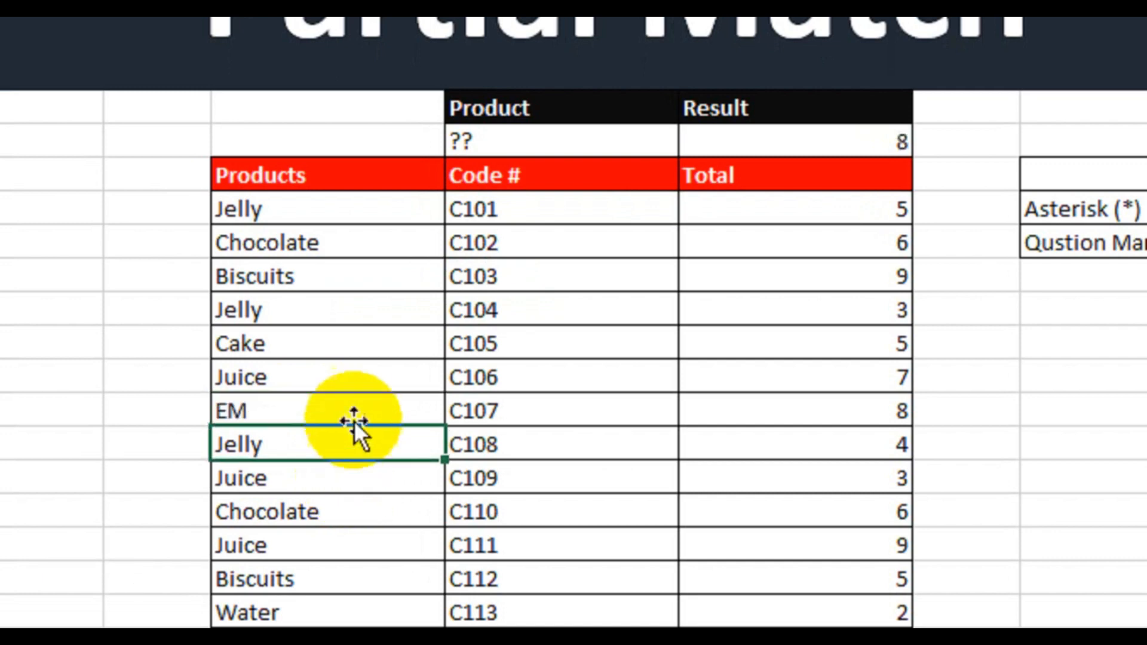
left_click(344, 411)
left_click(760, 409)
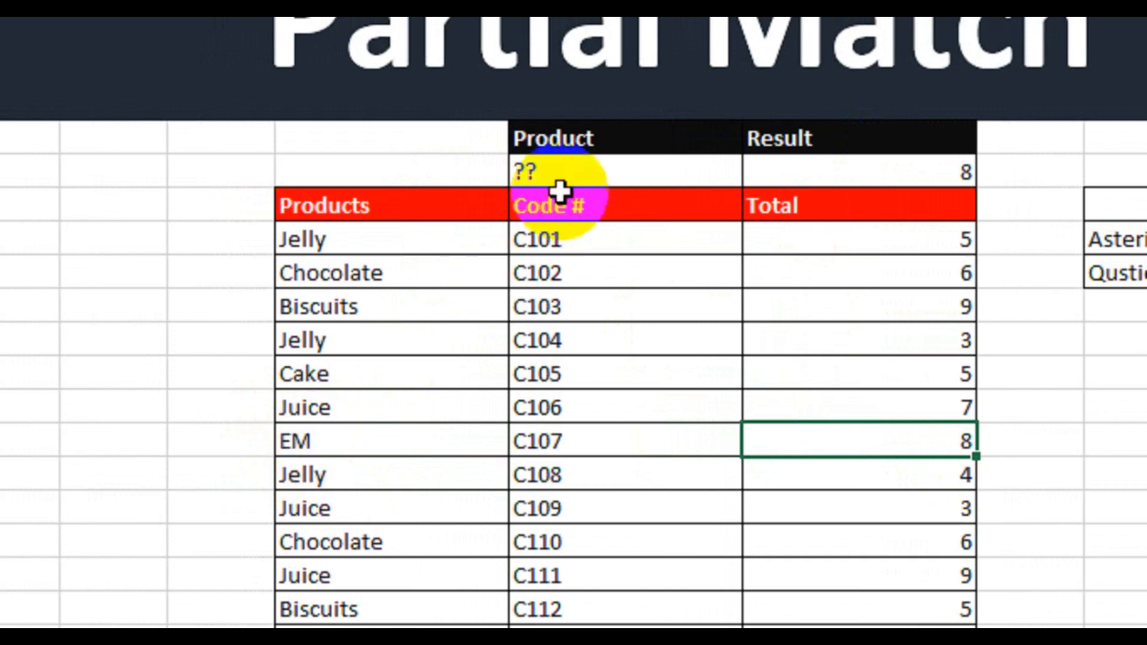
Step: Lengthen the F8 criterion to "???" and further to "????", checking it against the Cake rows C105 and C114
left_click(561, 172)
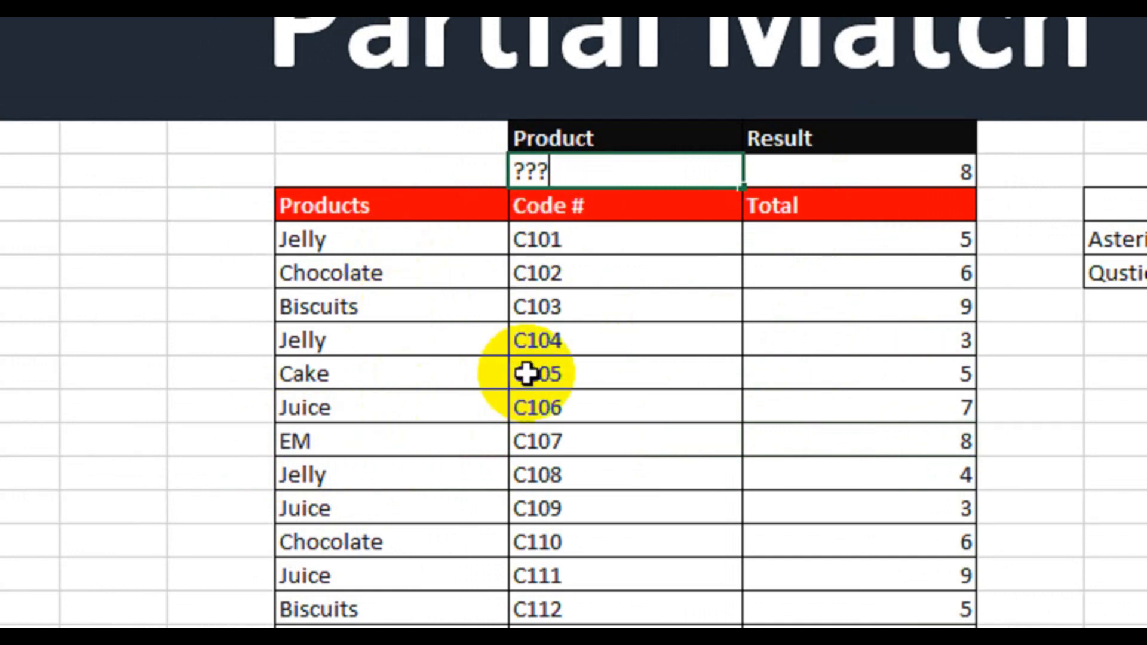
key("Return")
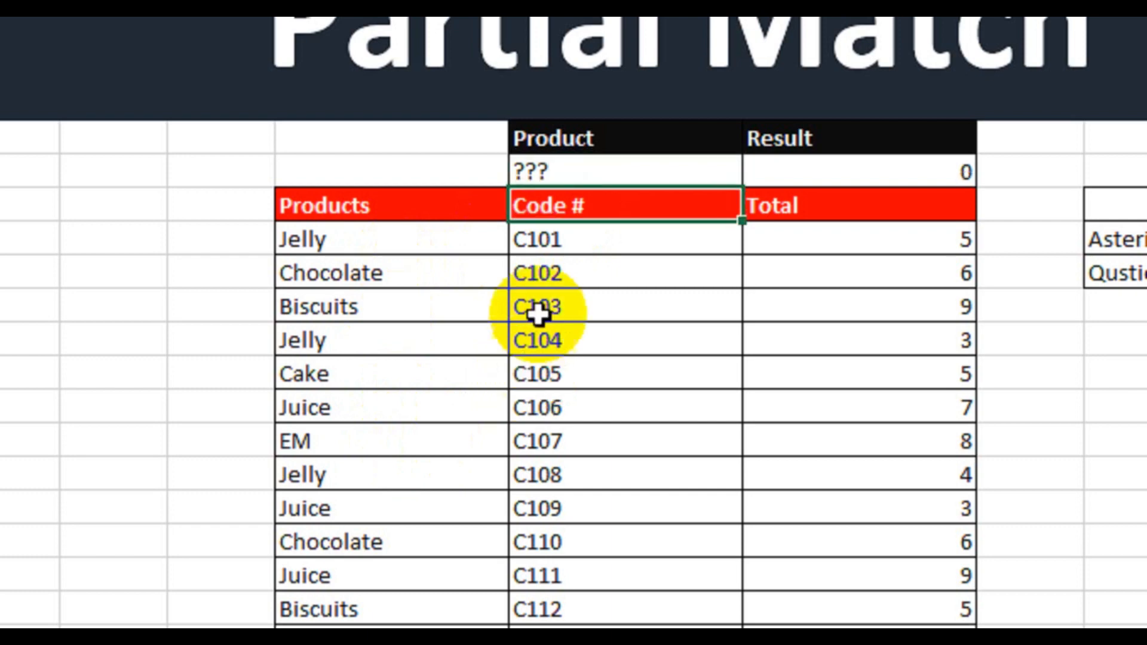
left_click(606, 174)
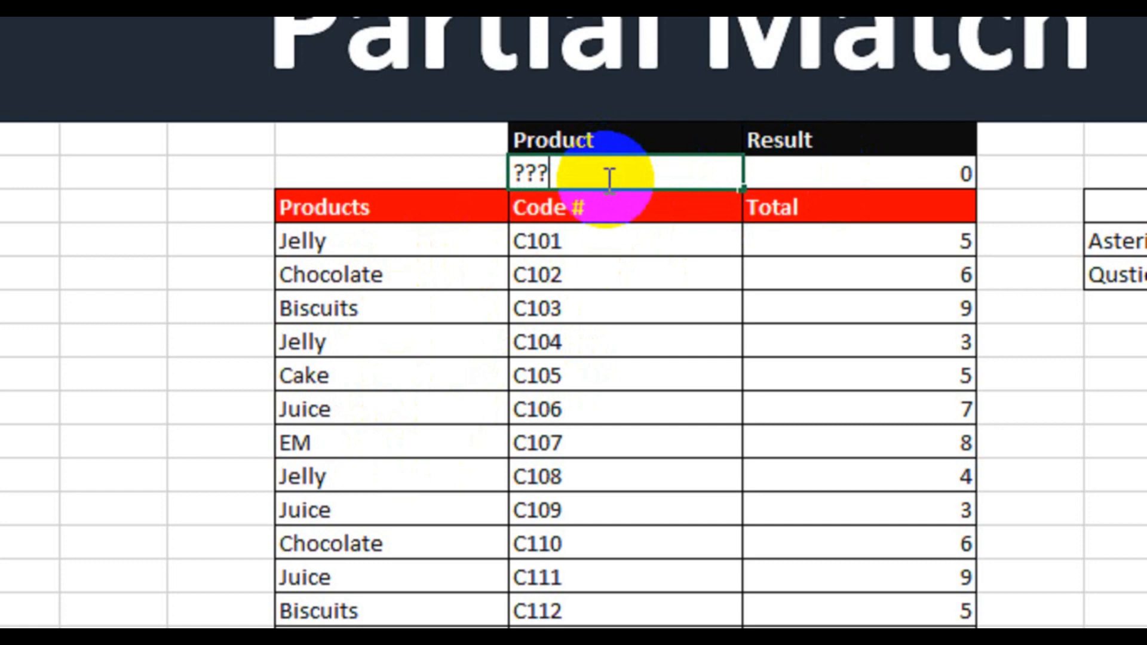
key("Return")
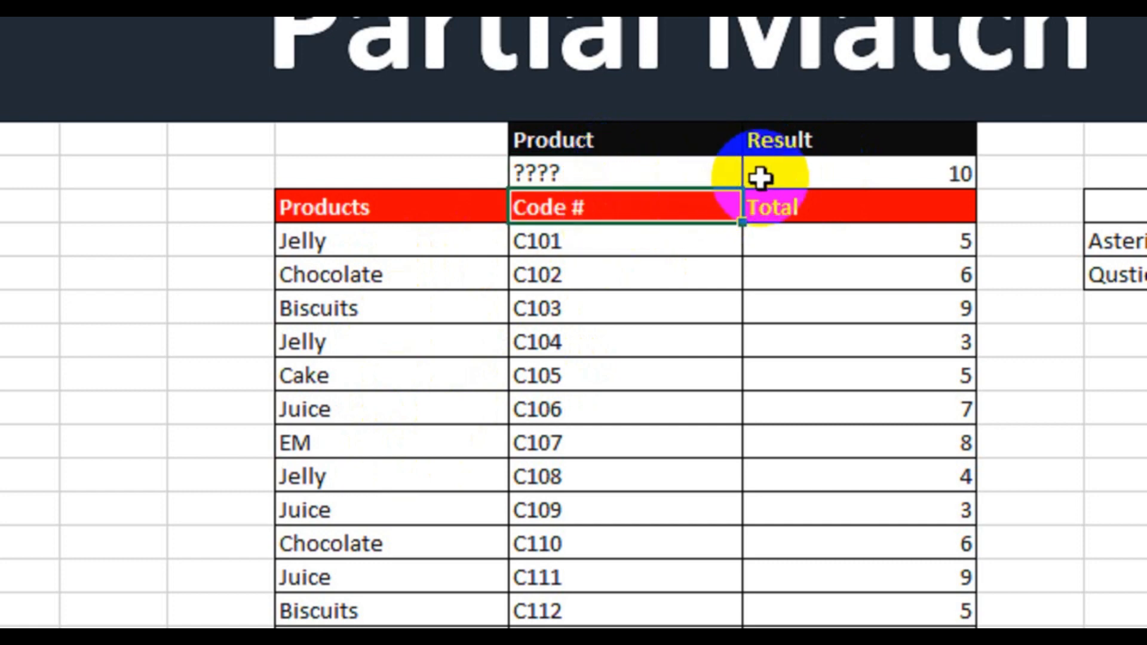
left_click(371, 377)
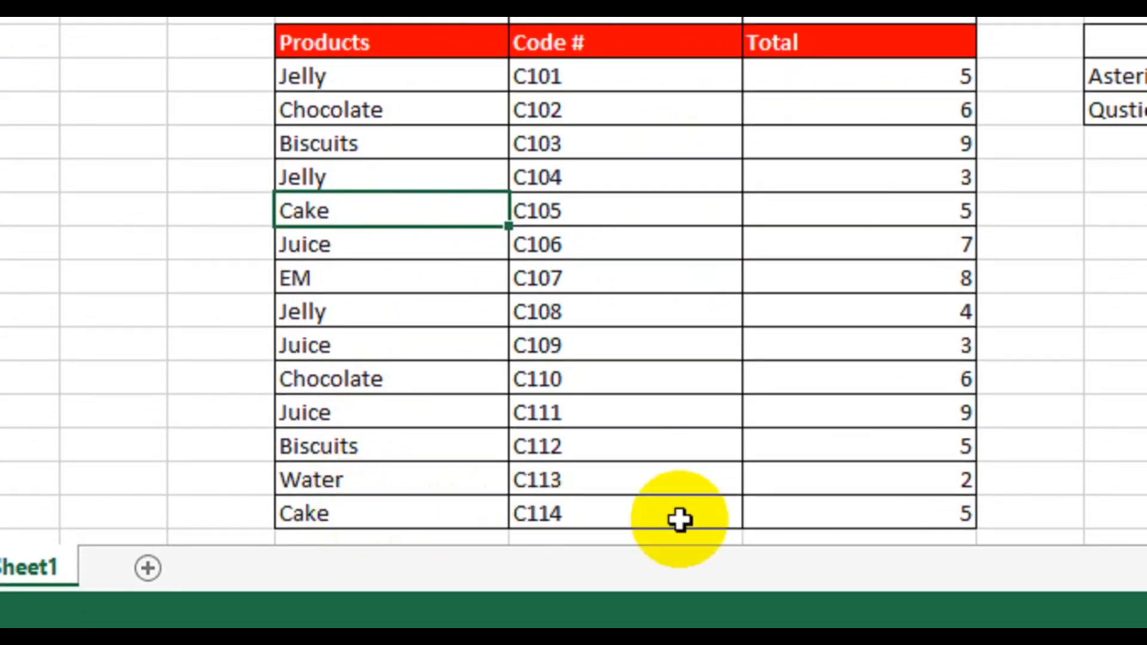
left_click(811, 583)
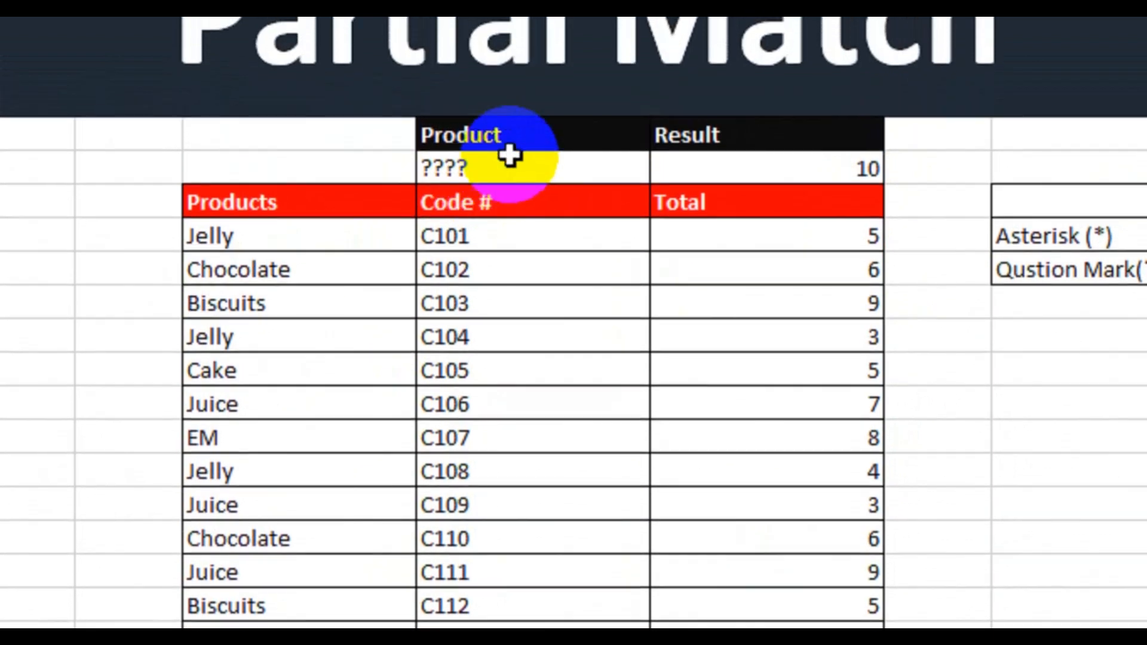
Step: Replace the search criterion in F8 with "C??e"
left_click(509, 157)
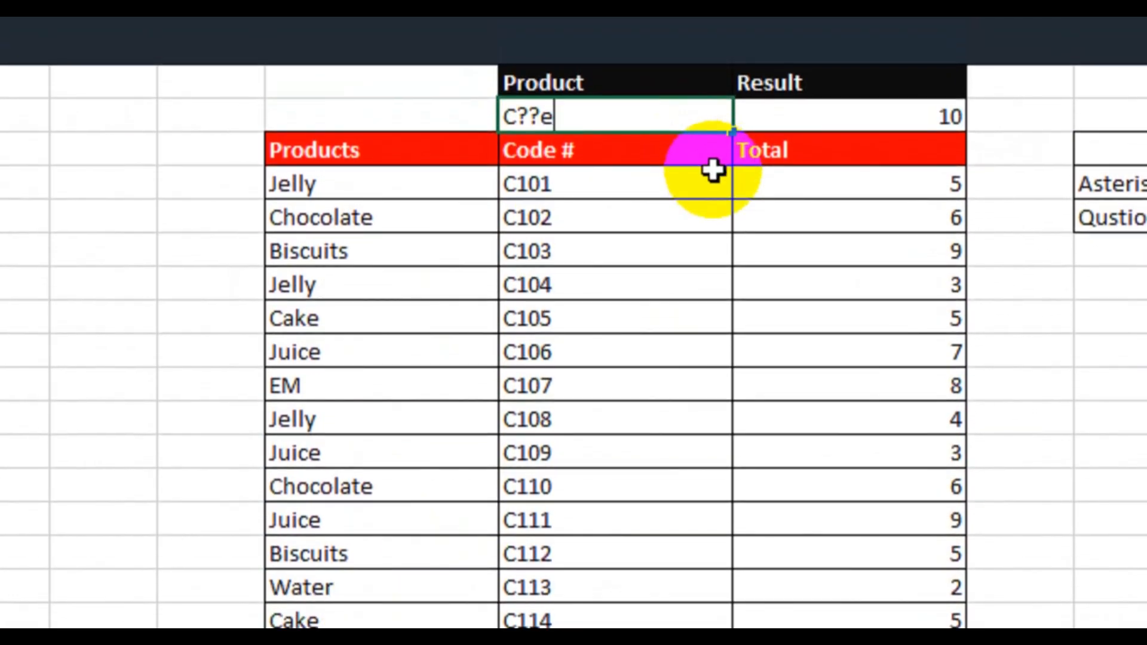
left_click(714, 161)
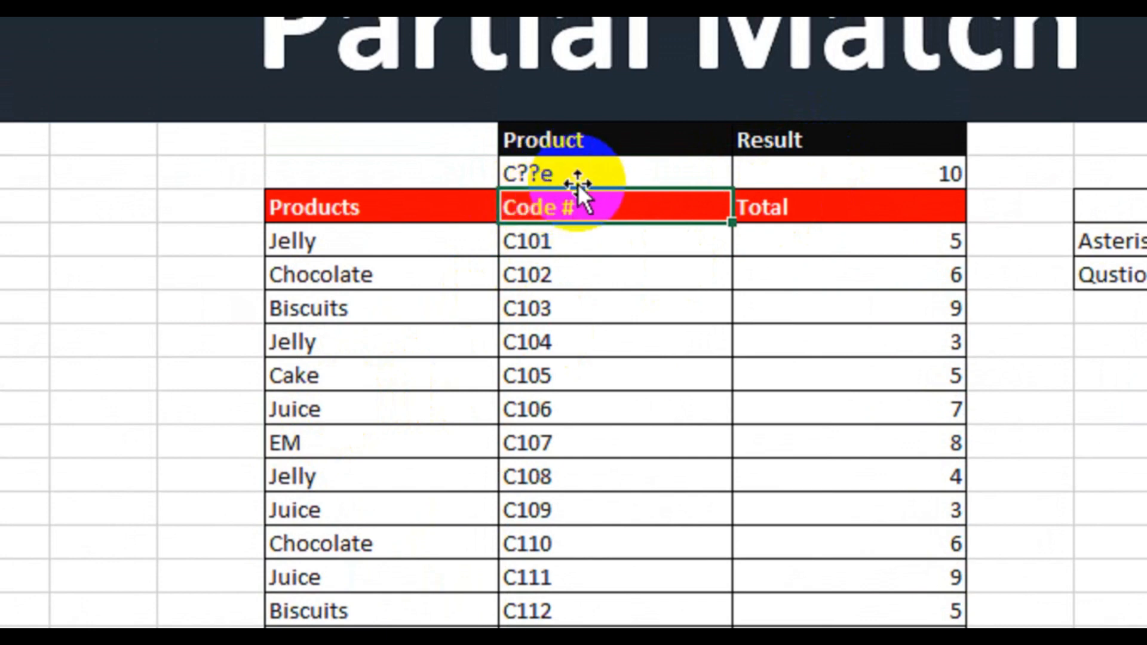
Step: Change the F8 criterion to "J??e" and add a third question mark to make it "J???e"
left_click(505, 171)
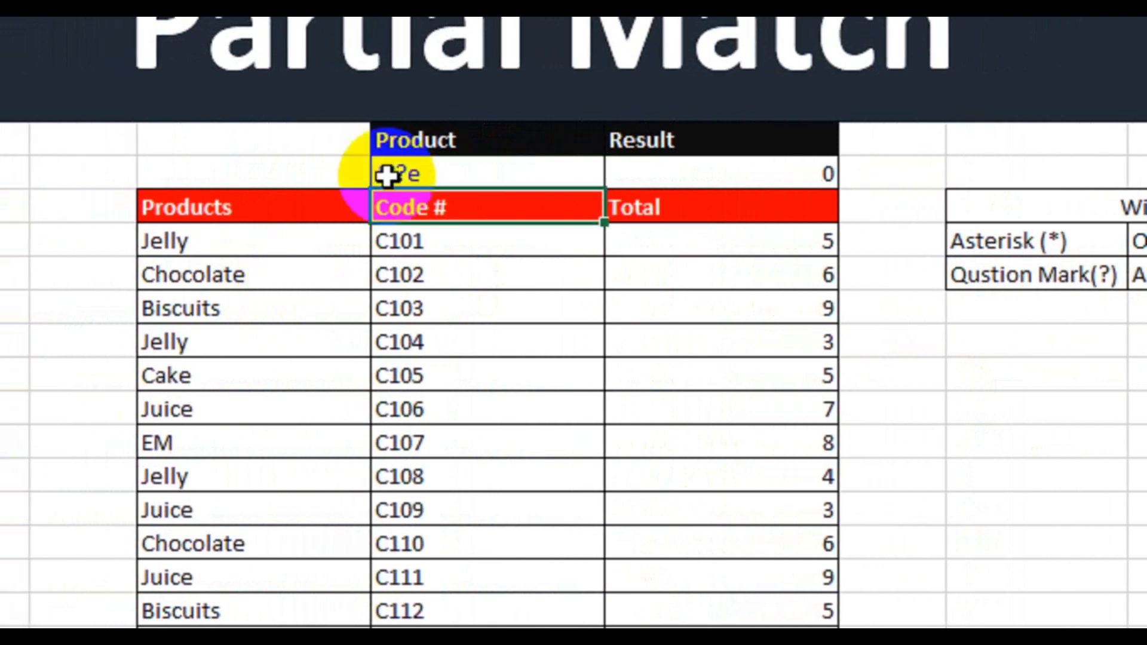
double_click(394, 173)
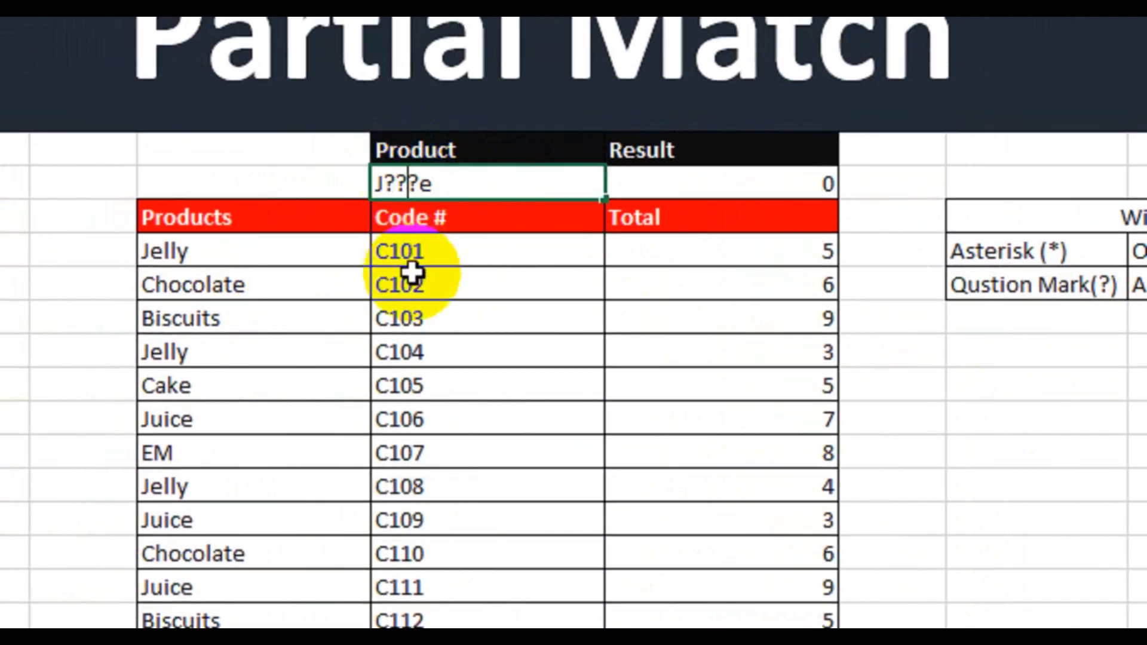
key("Return")
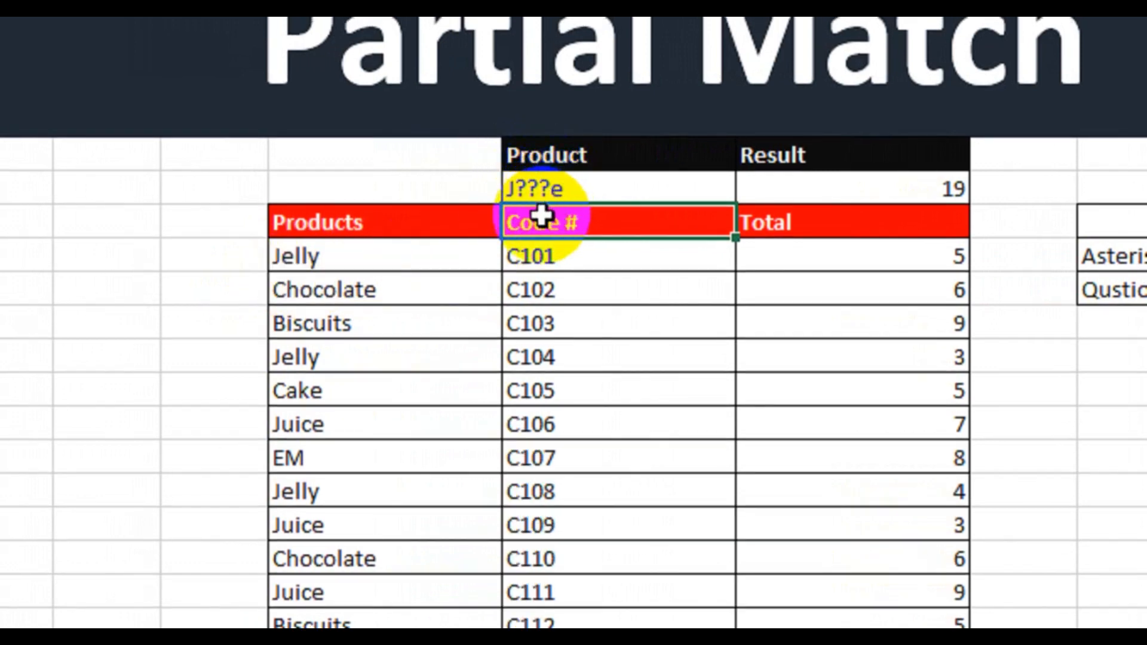
Step: Compare the totals of the Juice rows, including C106 and C111, with the result for the J???e criterion
left_click(308, 431)
left_click(784, 425)
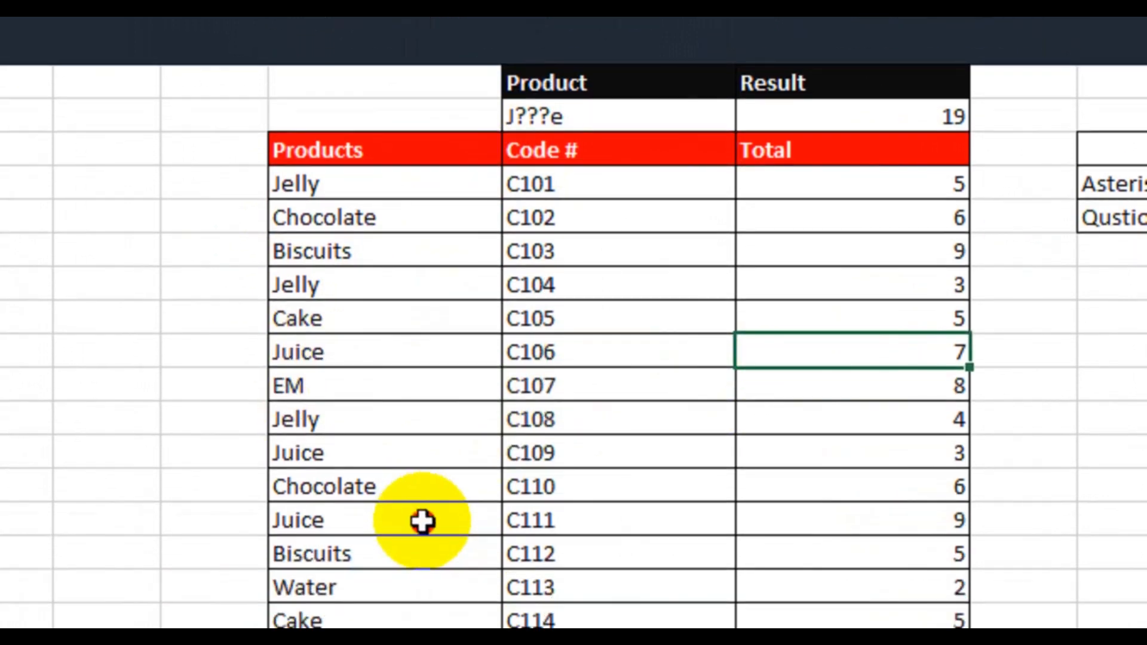
left_click(423, 592)
left_click(790, 588)
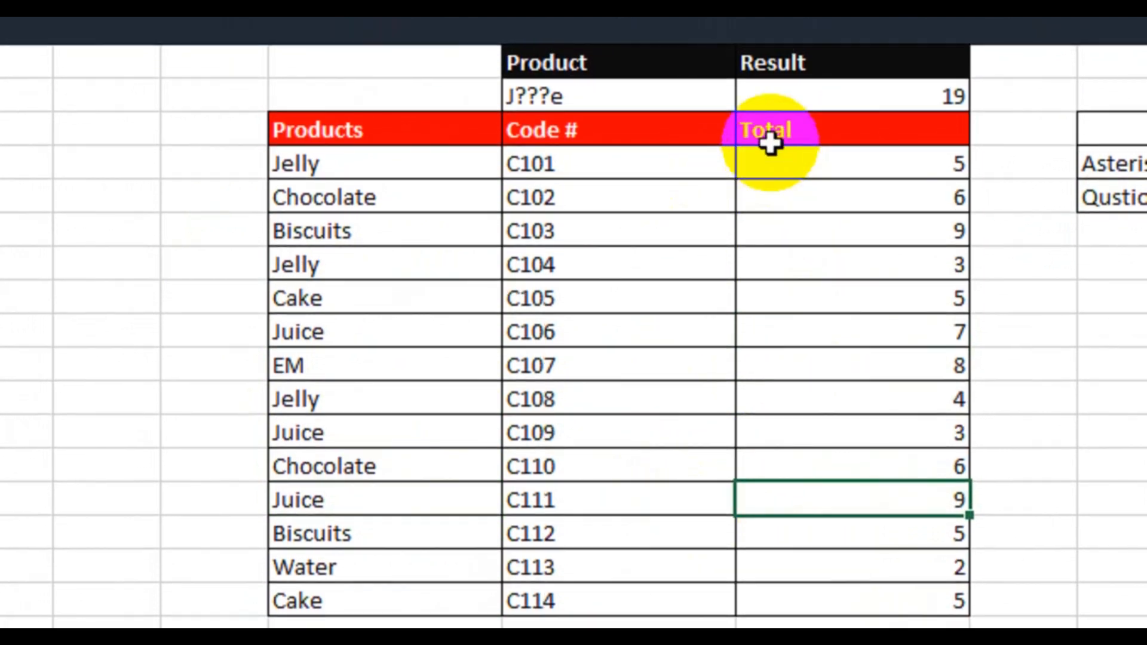
left_click(814, 94)
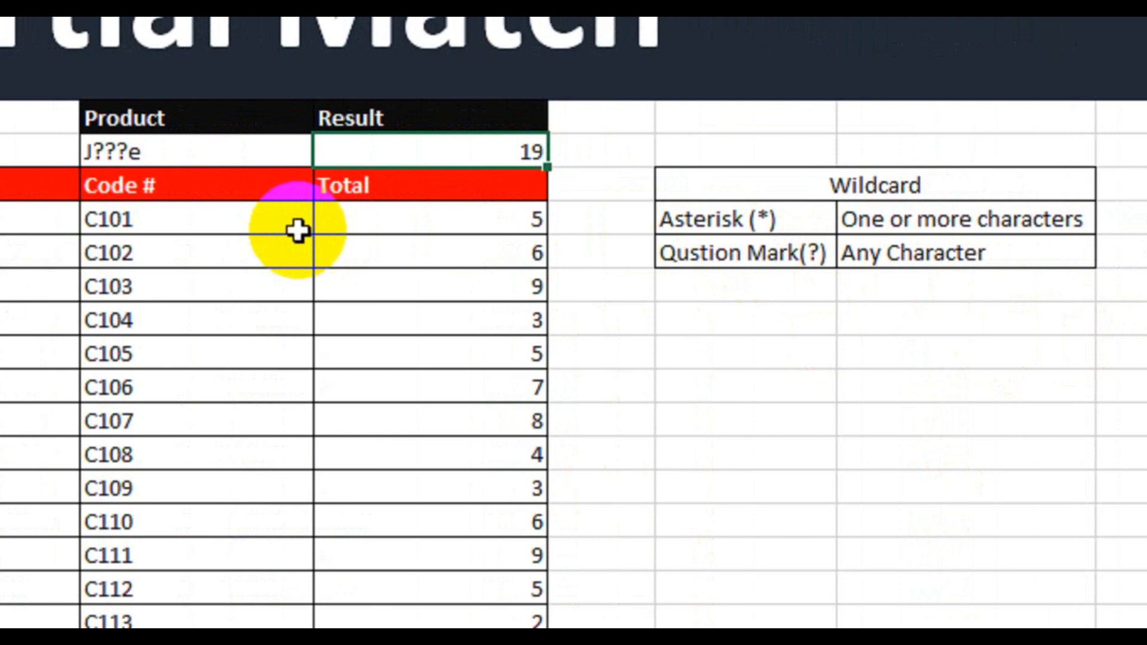
Step: Review the asterisk and question mark entries in the wildcard reference table
left_click(699, 245)
left_click(712, 221)
left_click(710, 255)
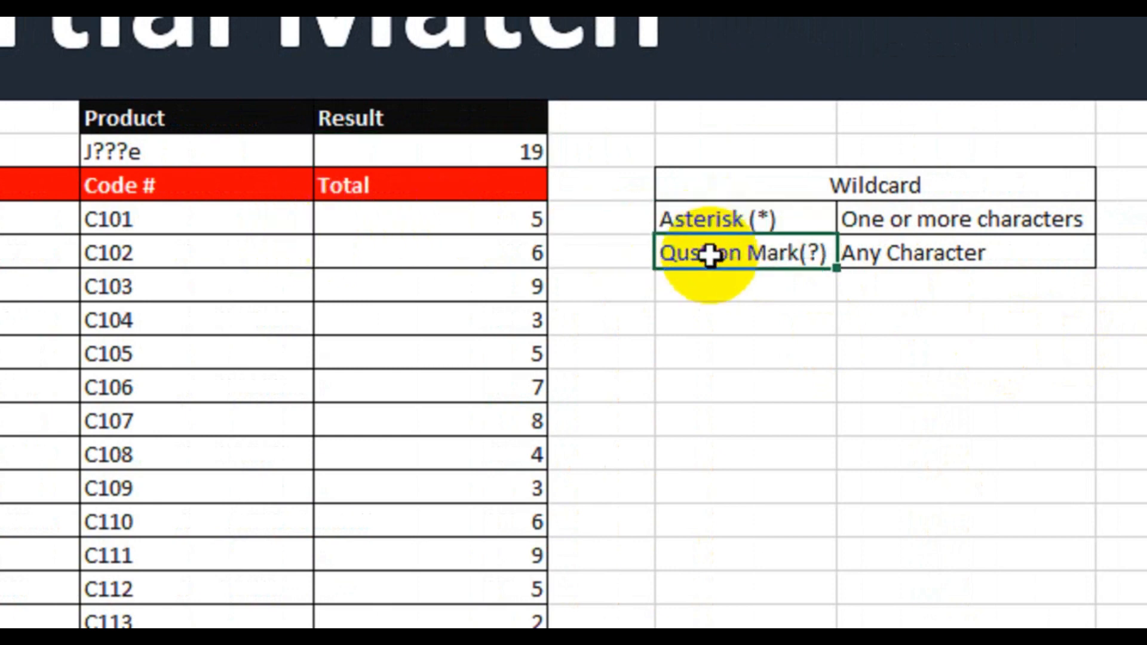